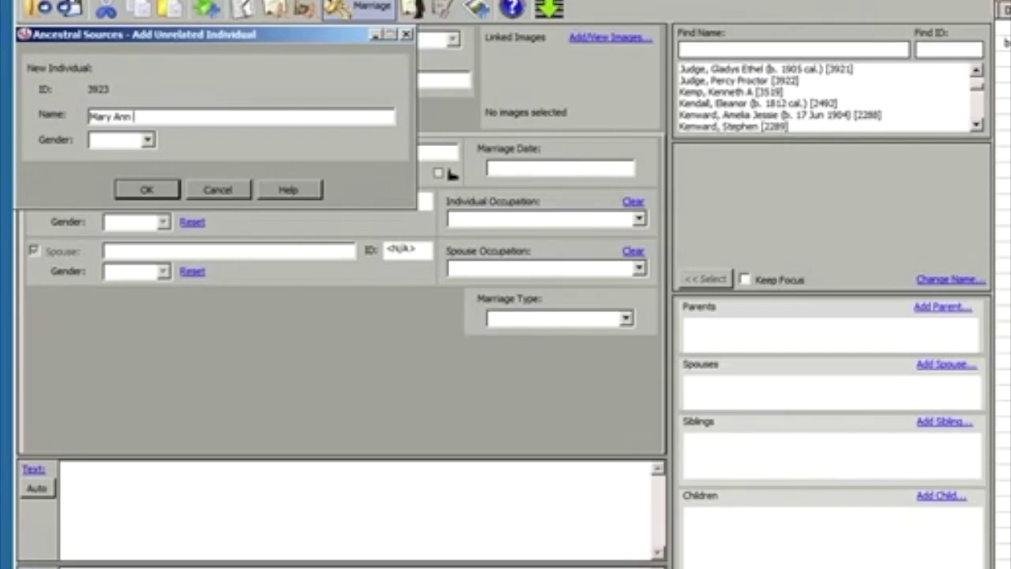
- Complete the bride's name with her surname, set her gender to Female and create her as an unrelated individual
text(/Le Fevre/)
key(Tab)
key(f)
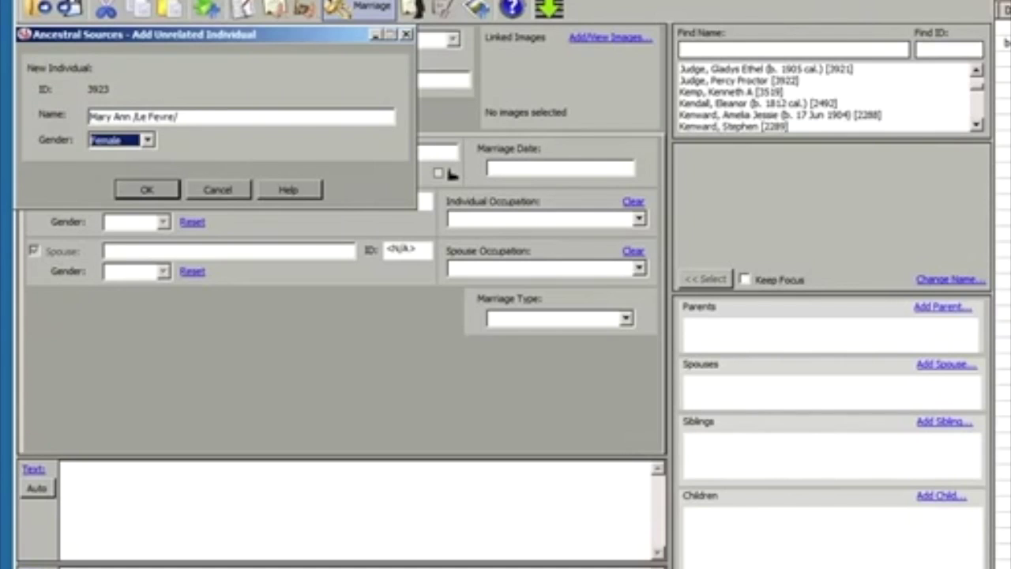
click(149, 194)
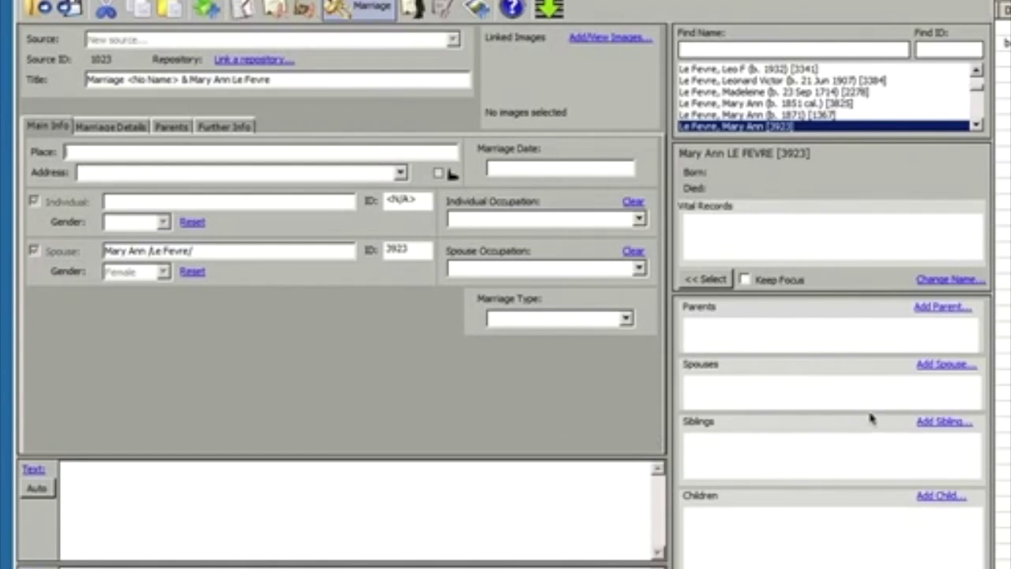
- Add the bride's father as her parent, entering his full name and the gender Male
click(941, 306)
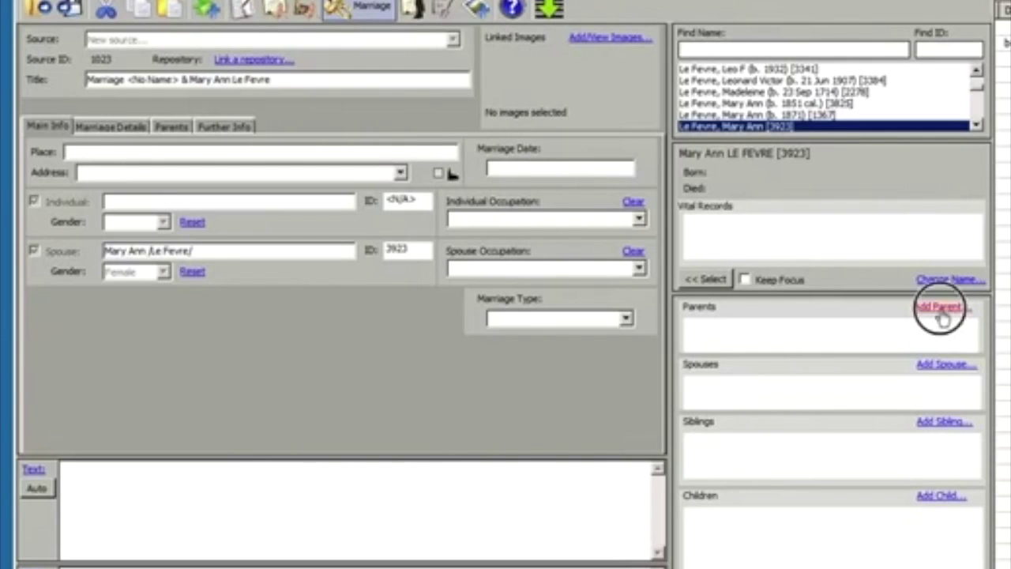
click(152, 239)
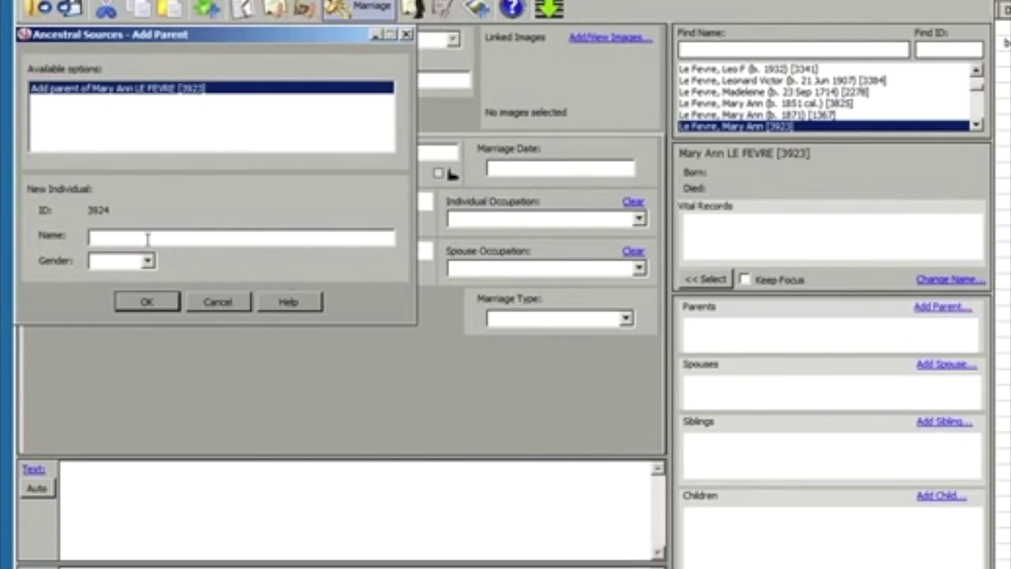
text(Samuel Lefevre)
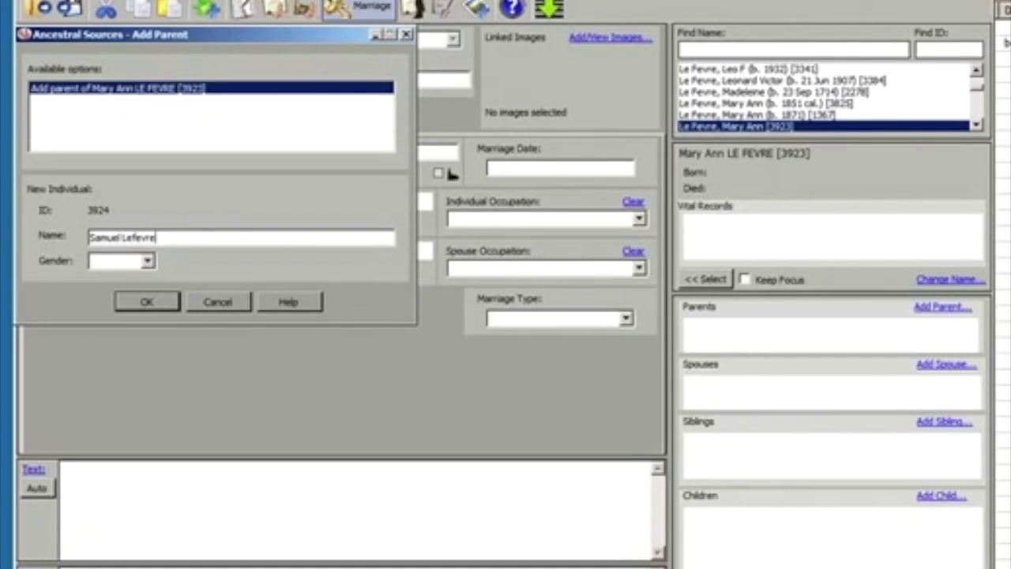
key(Tab)
key(m)
click(167, 302)
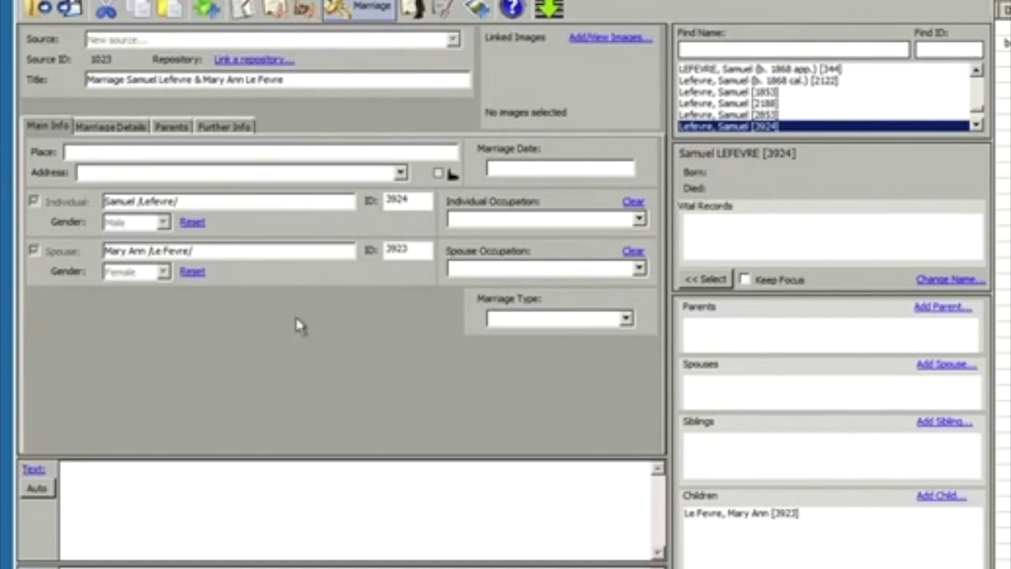
- Return to the bride's record and add the groom as her male spouse, entering his full name
double_click(765, 514)
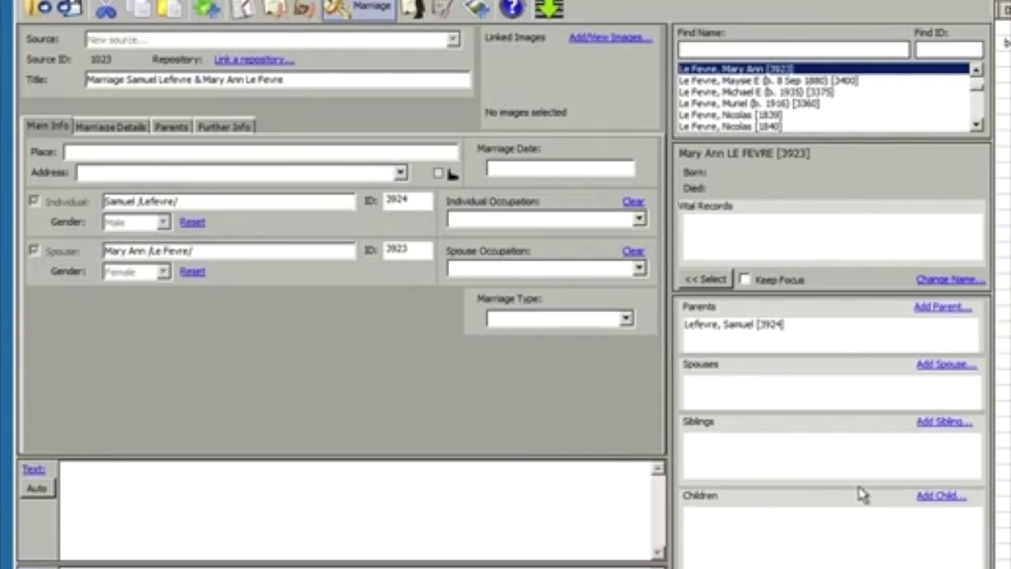
click(950, 368)
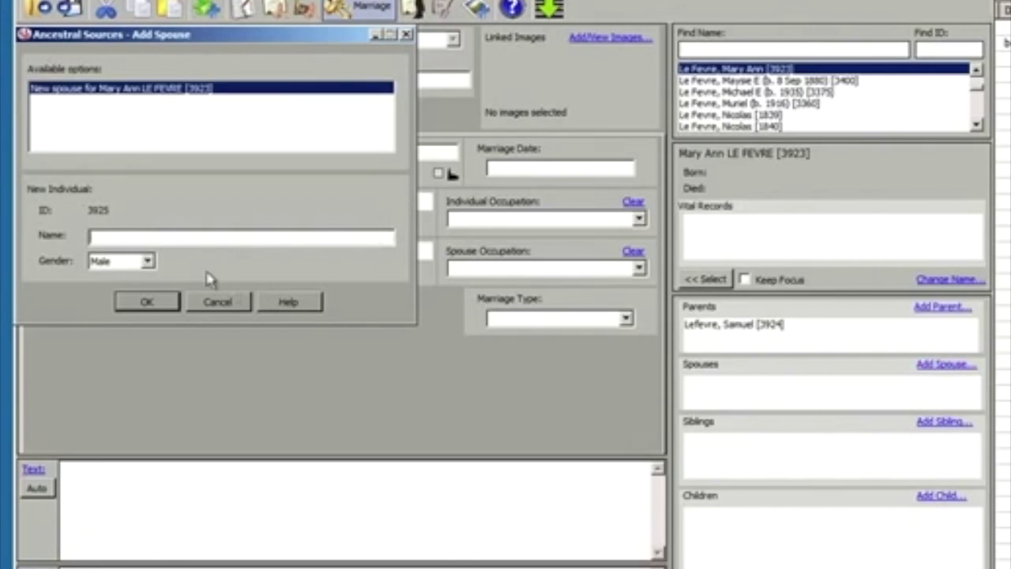
text(Abraham Gibson/)
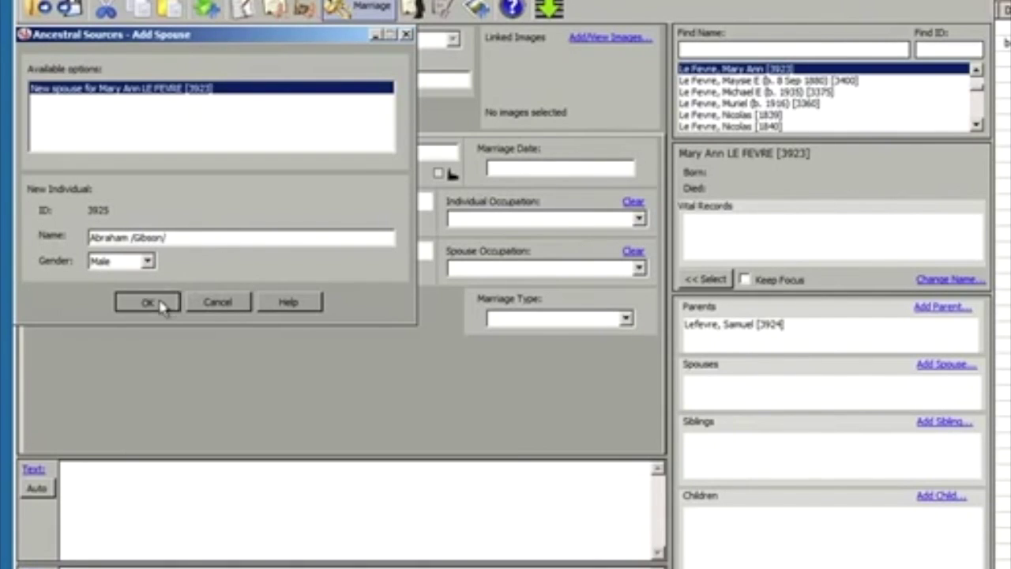
click(161, 303)
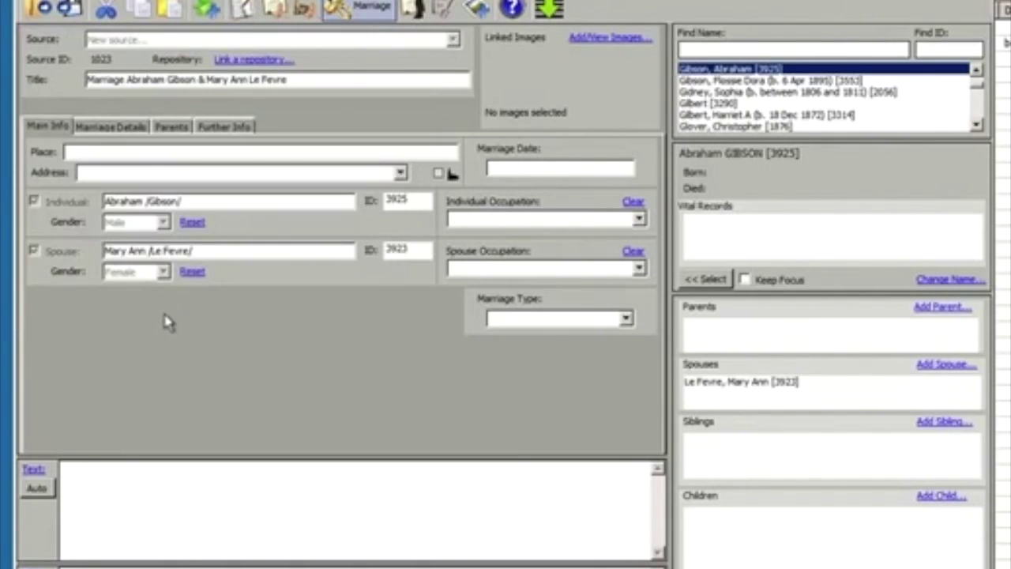
- Add the groom's father as his male parent, entering his full name, and reselect the groom as the marriage's individual
click(939, 308)
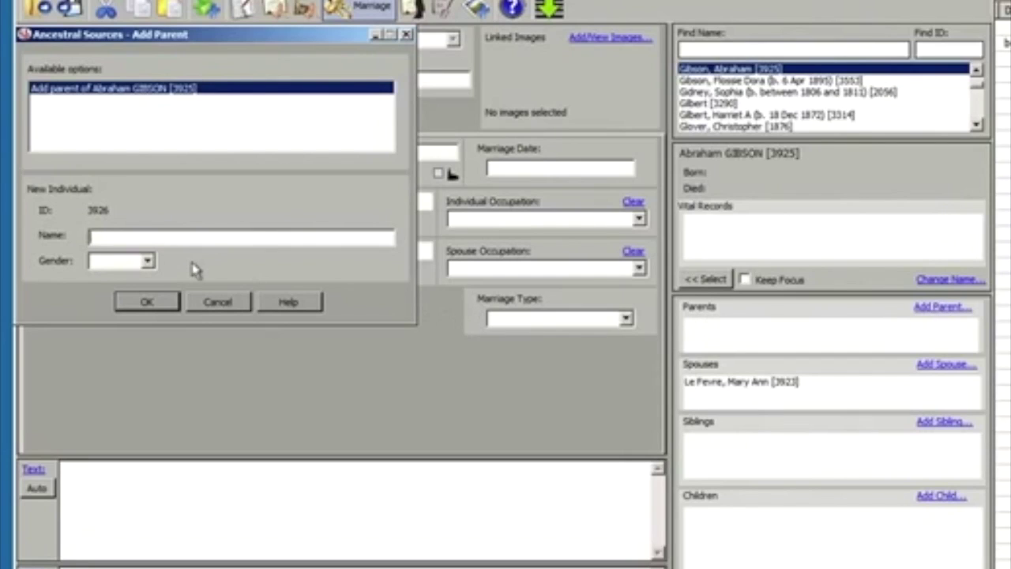
click(195, 245)
text(Abraham Gibson)
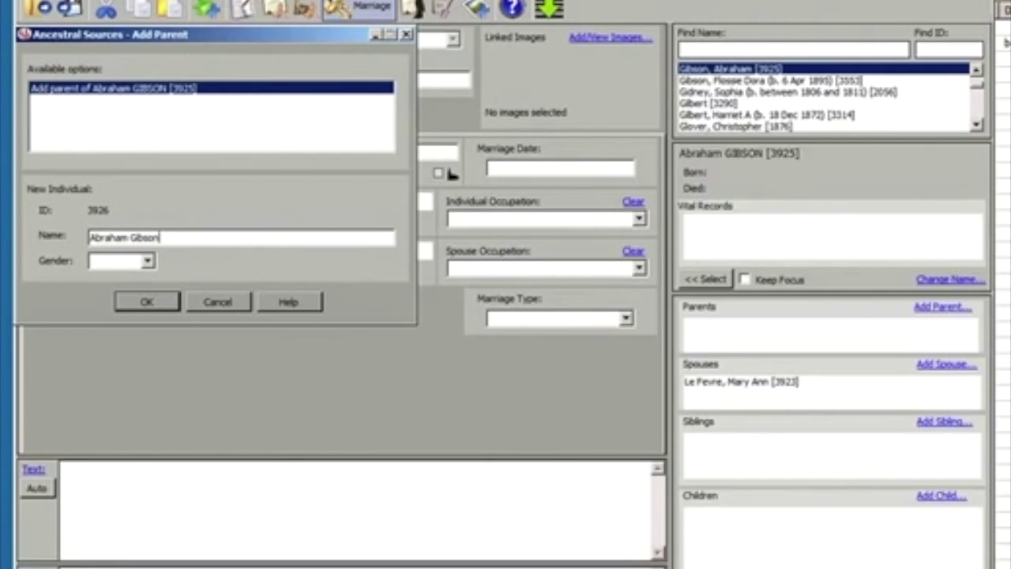
key(Tab)
key(m)
click(169, 302)
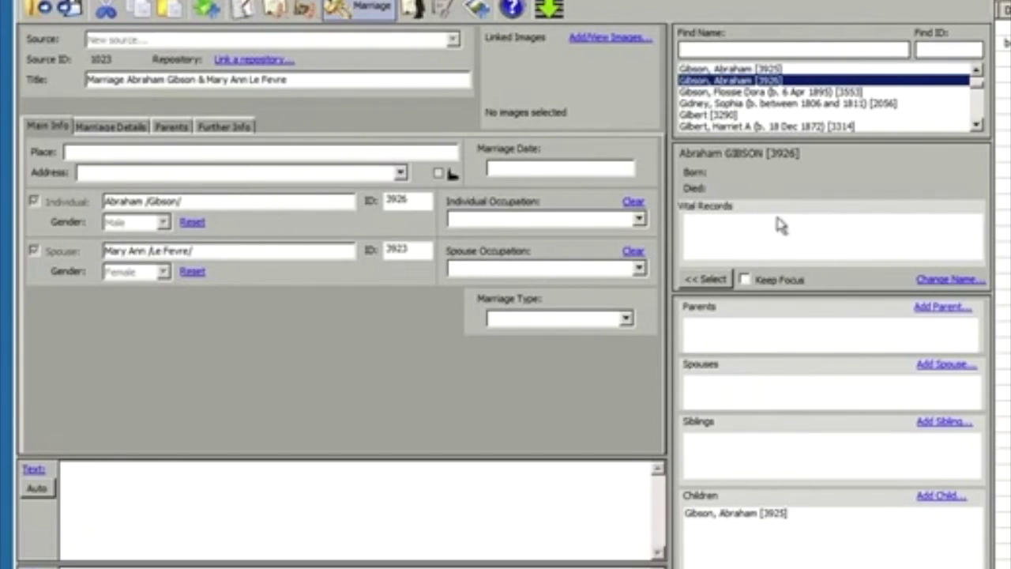
click(782, 69)
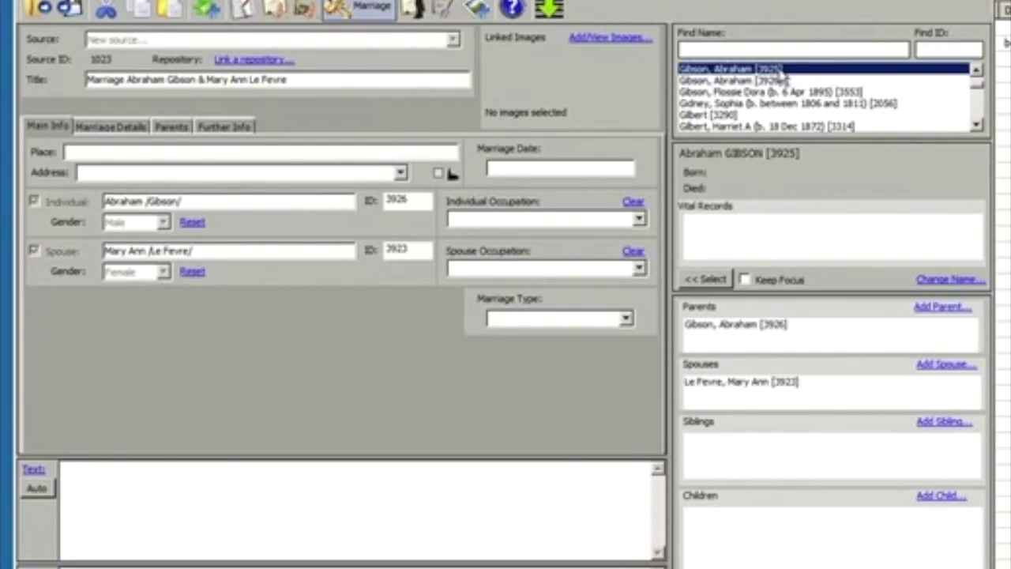
click(725, 282)
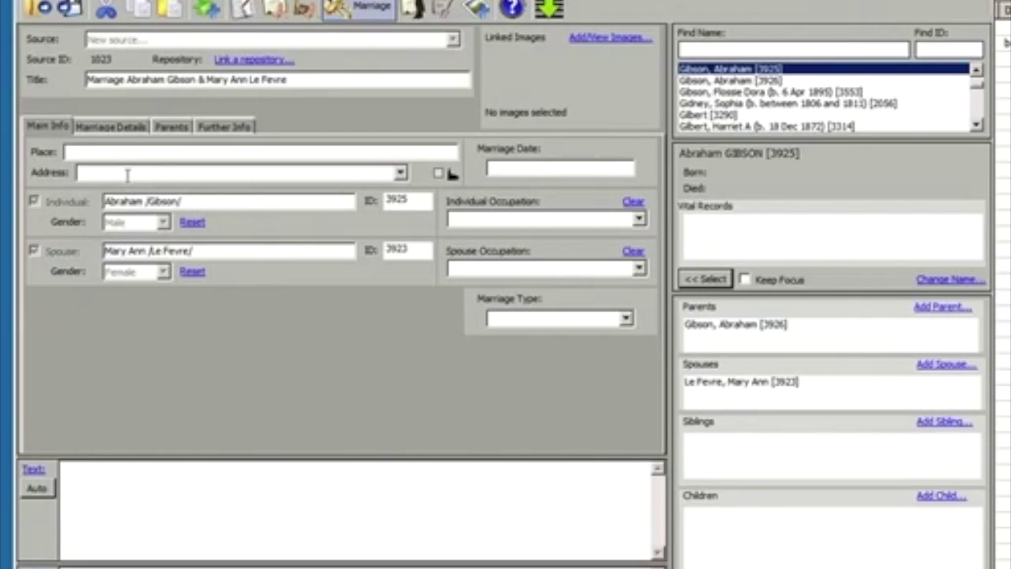
- Set the marriage place to Melton Mowbray, Leicestershire, the address to Parish Church and the date to 29 Nov 1860
click(111, 154)
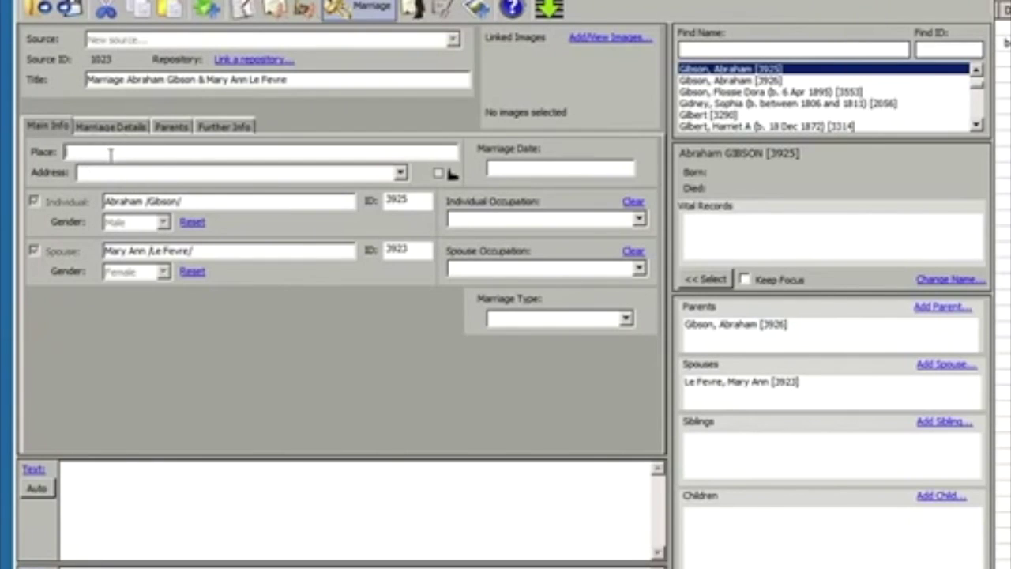
text(Mel)
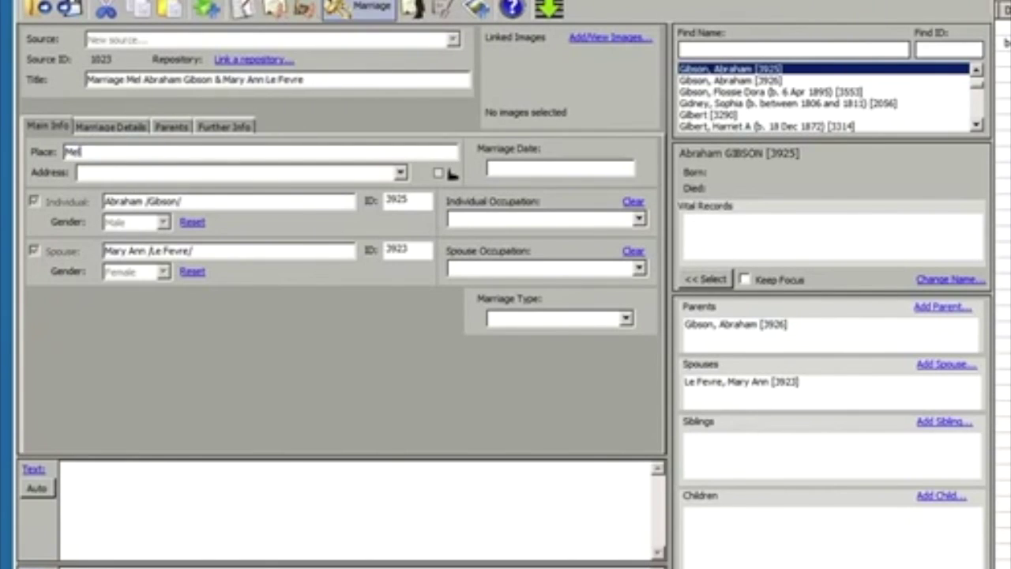
text(ton Mowbray)
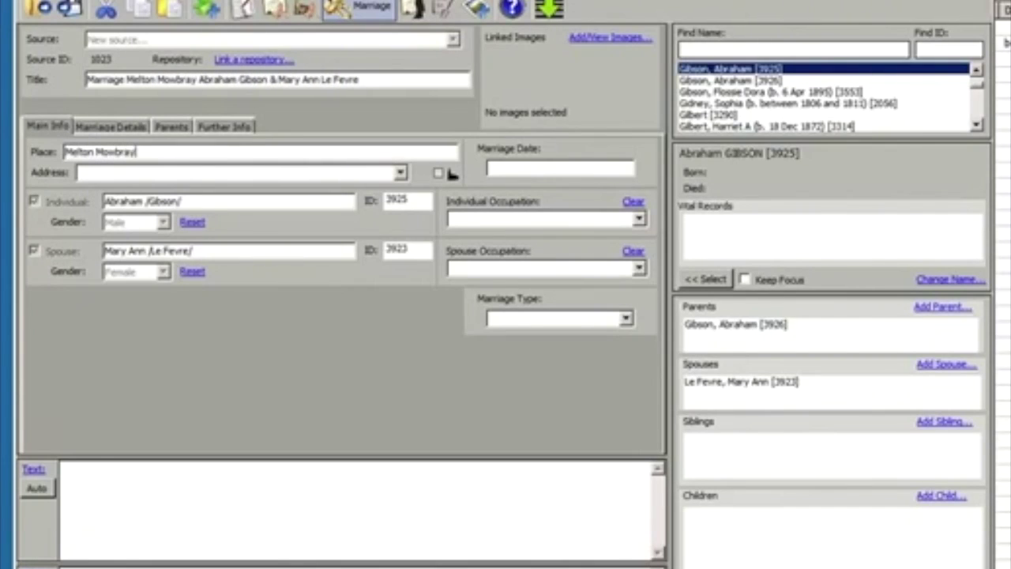
text(, L)
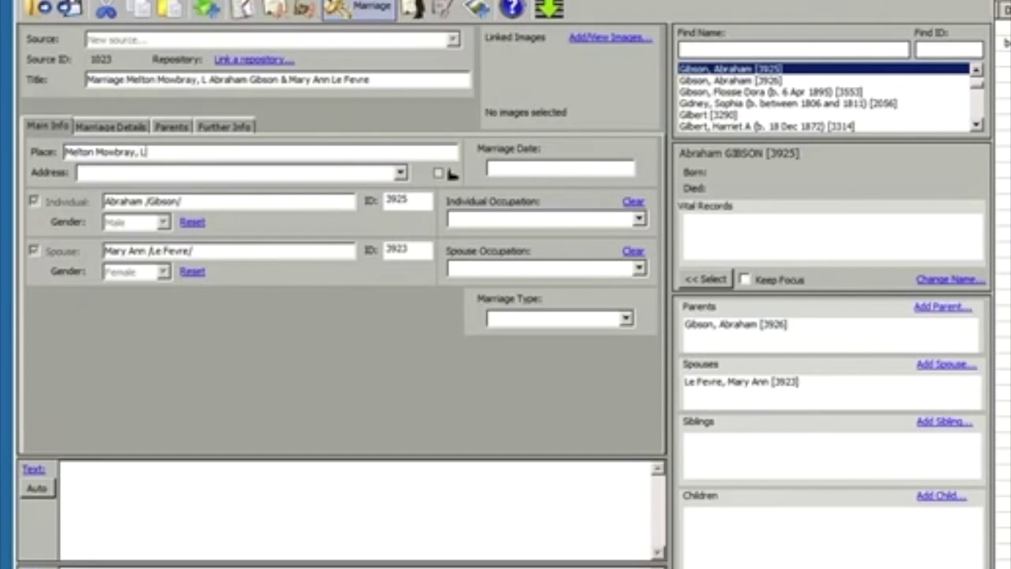
text(eicestershire)
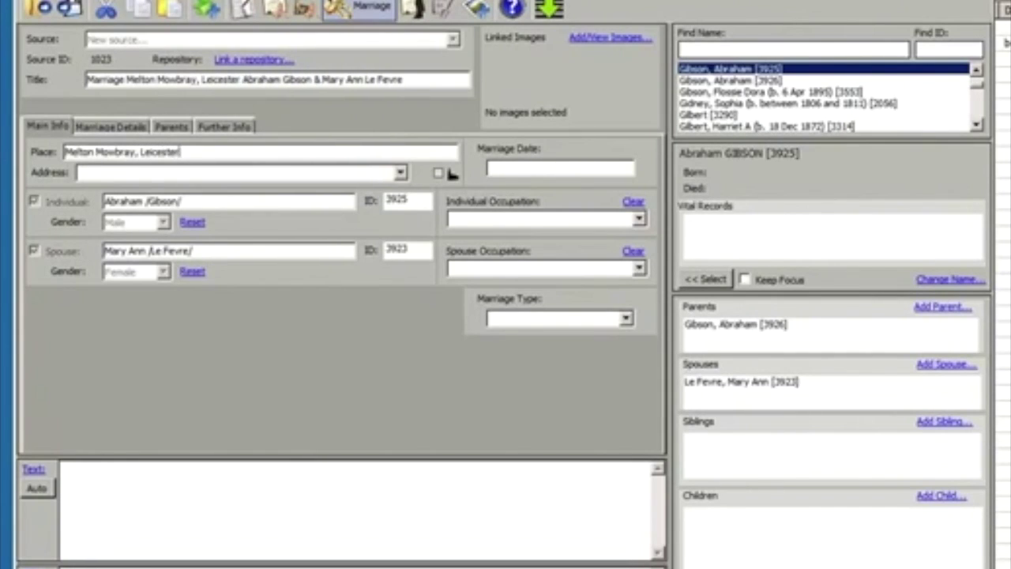
click(136, 171)
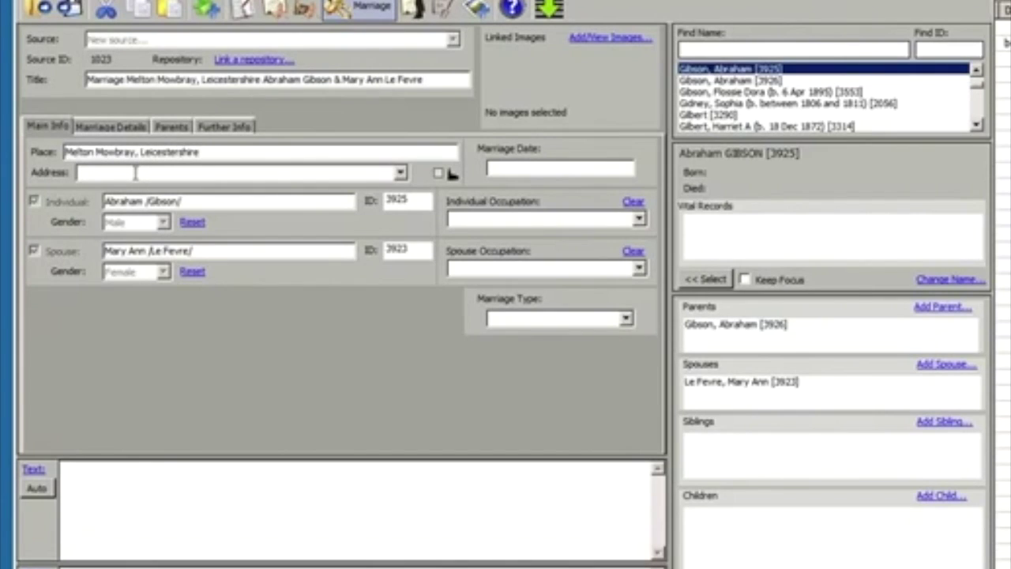
text(Parish Church)
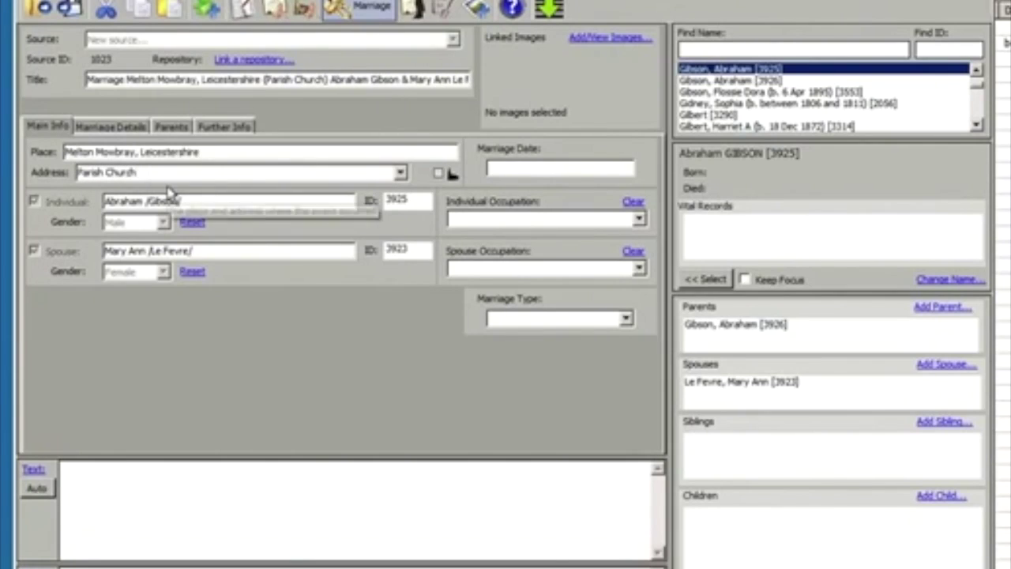
click(539, 173)
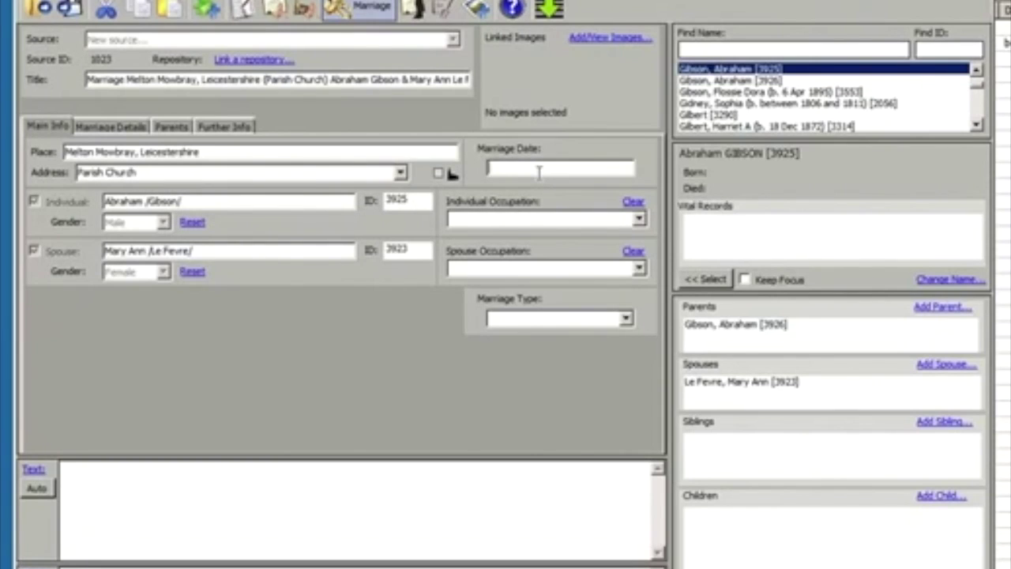
text(29 Nov 1860)
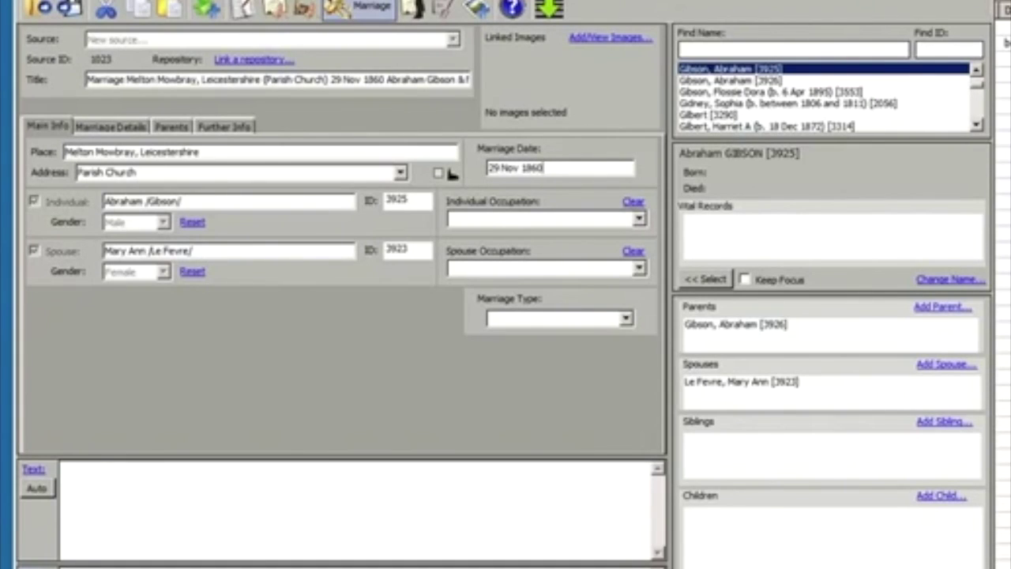
- Set the individual's occupation to Labourer, the spouse's occupation to Servant and the marriage type to After Banns
click(501, 220)
text(Labourer)
click(549, 268)
text(Servant)
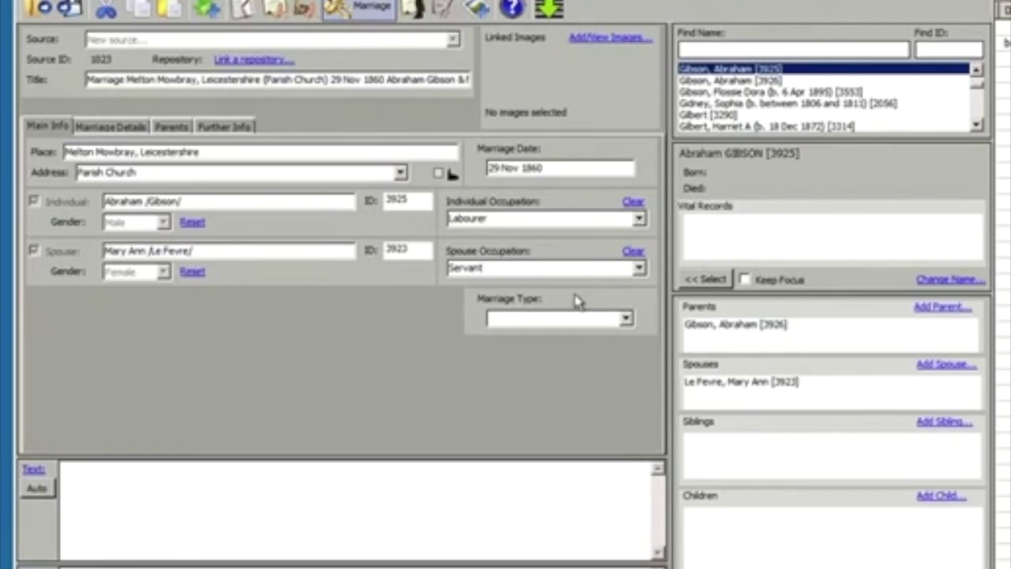
click(624, 318)
click(620, 336)
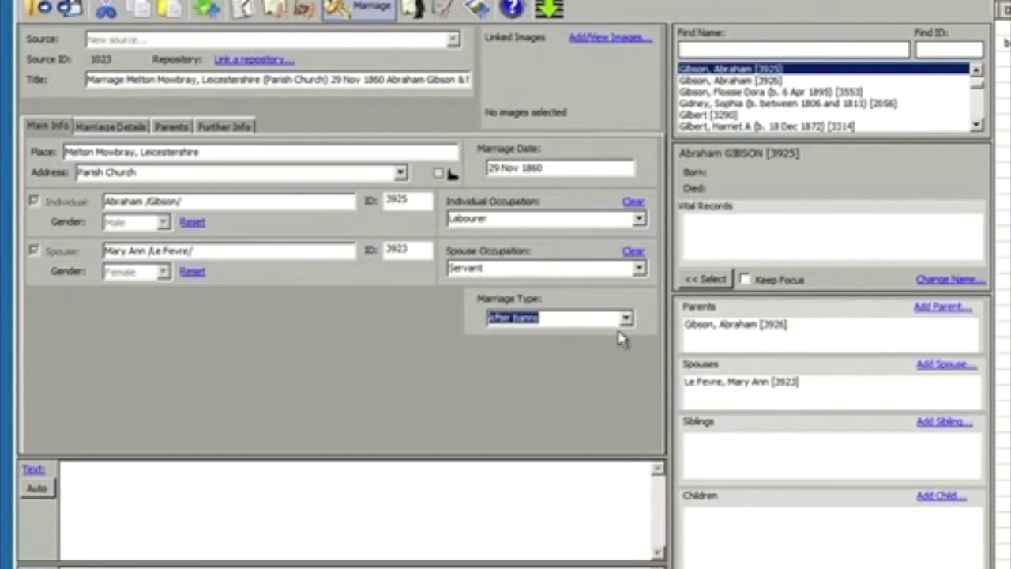
- Set the individual's marriage status to Bachelor in the marriage details
click(136, 129)
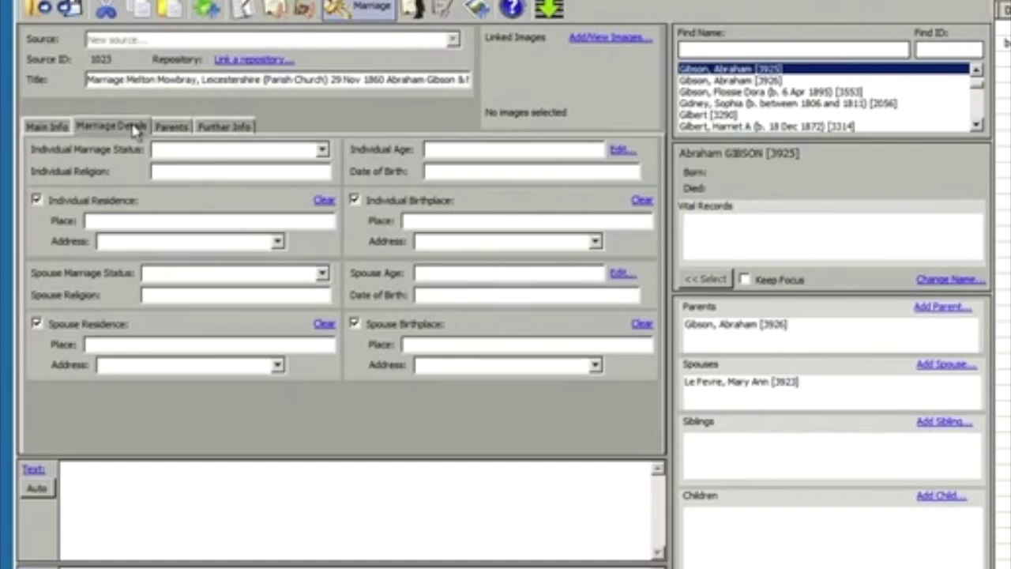
click(323, 150)
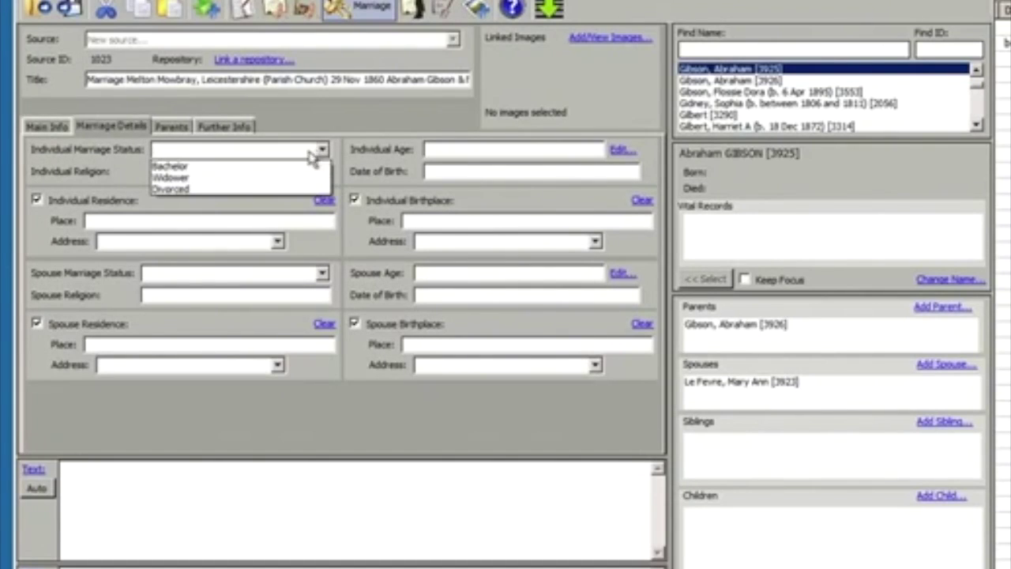
click(264, 167)
click(427, 148)
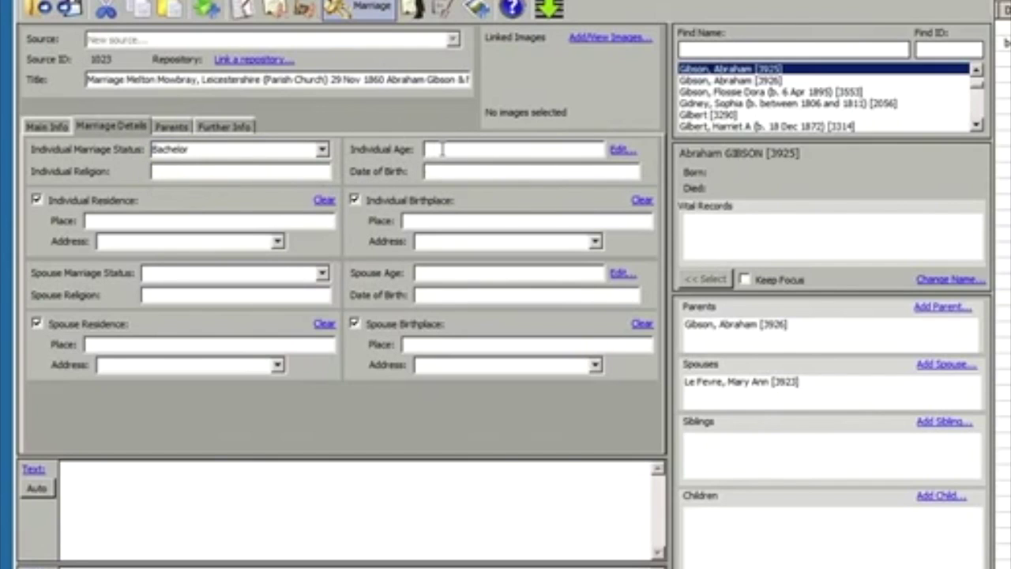
text(> 21)
double_click(431, 148)
key(Delete)
- Exclude the individual's birthplace from the record and set the spouse's marriage status to Spinster
click(354, 200)
click(324, 277)
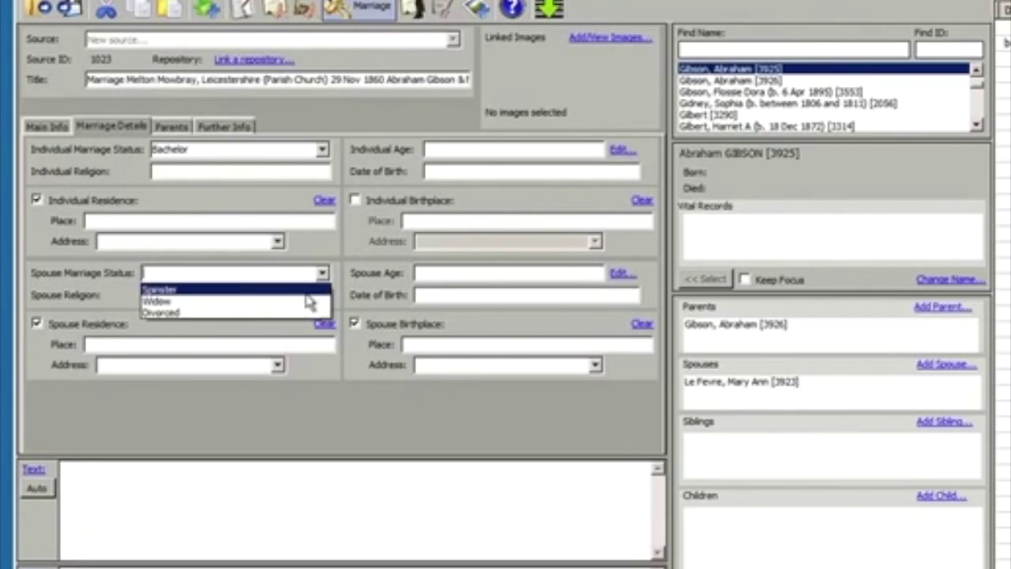
click(305, 288)
- Enter >21 as the spouse's age
click(466, 274)
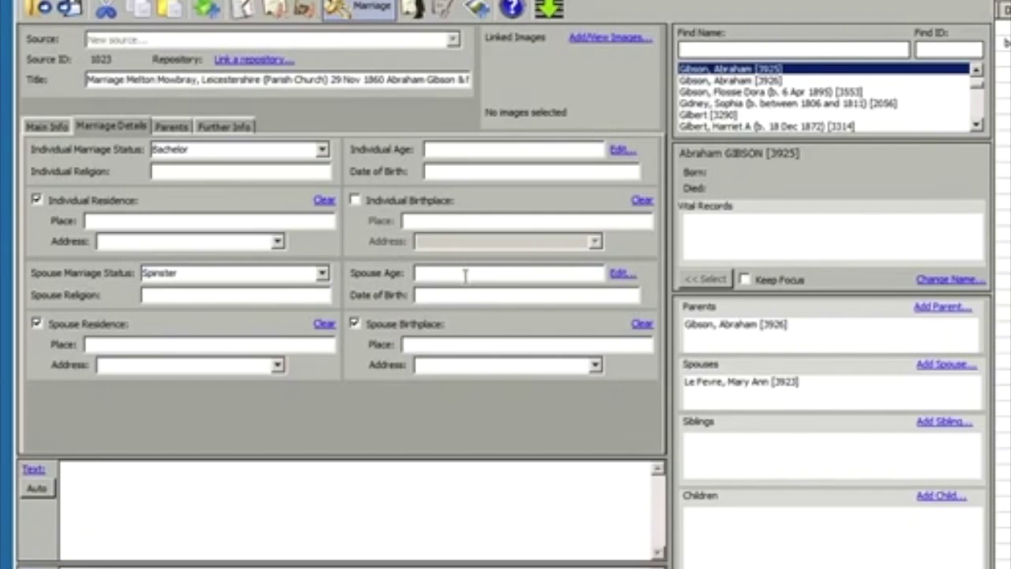
text(2)
text( 21)
click(163, 367)
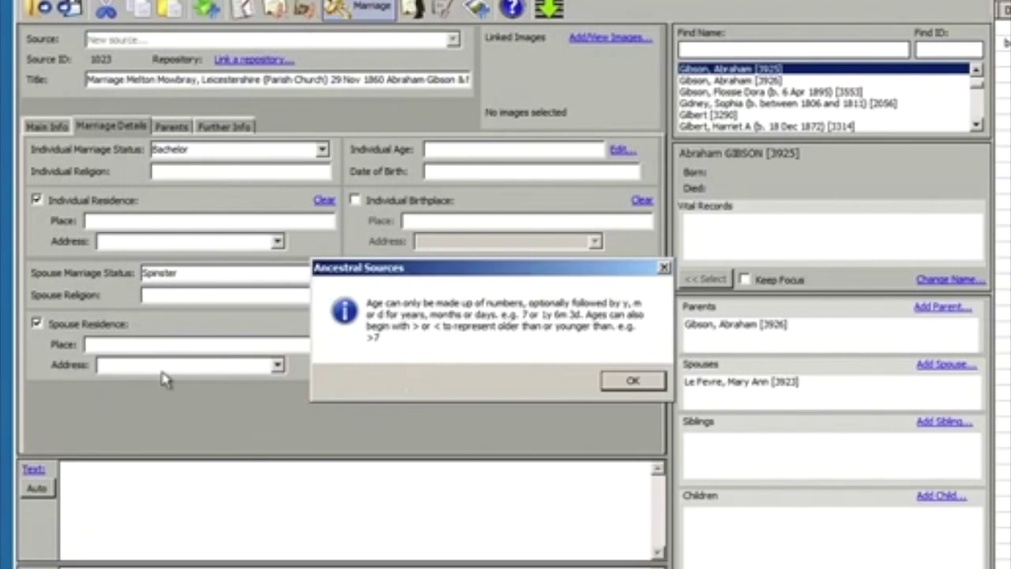
click(637, 387)
click(425, 273)
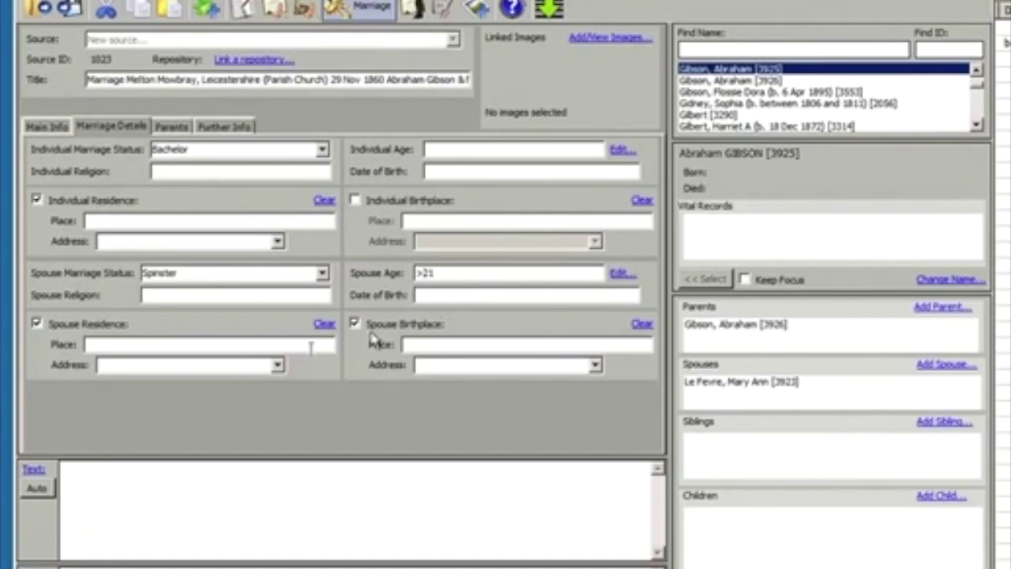
- Set the spouse's residence place to Melton Mowbray, Leicestershire and exclude the spouse's birthplace from the record
click(182, 367)
click(158, 346)
text(Melton Mowbray, Leicestershire)
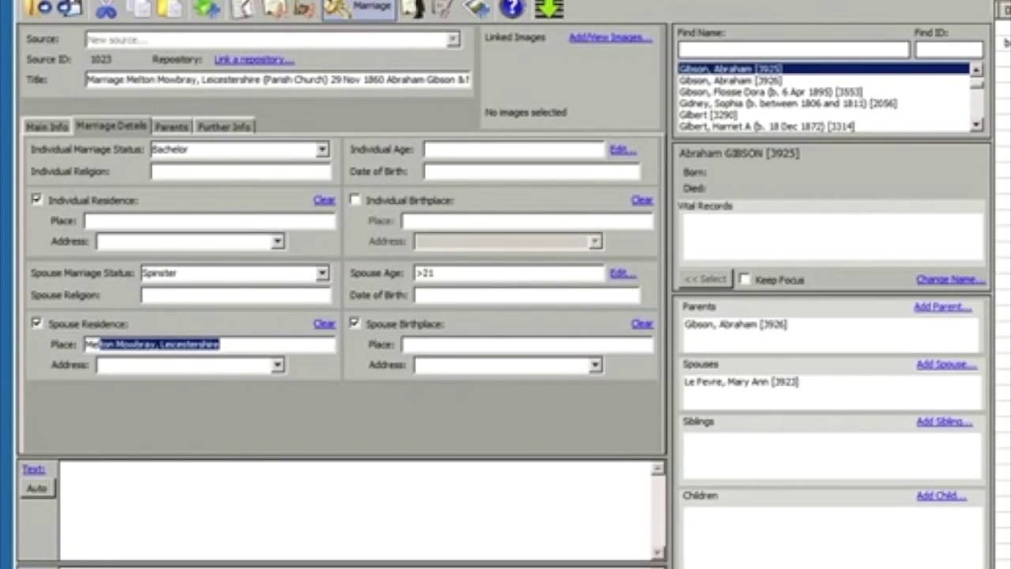
click(355, 325)
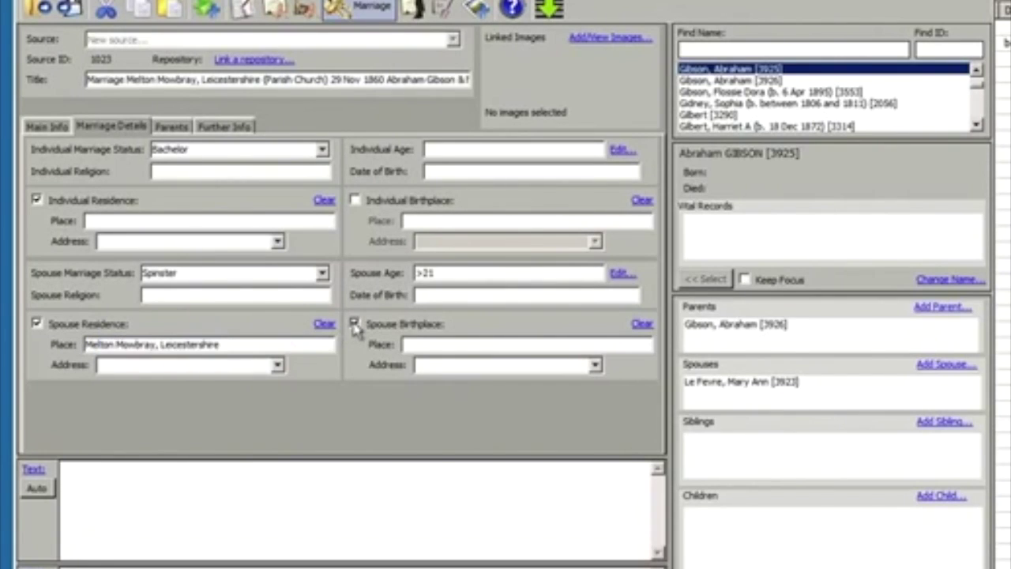
- Set the occupation of both the individual's father and the spouse's father to Labourer
click(173, 128)
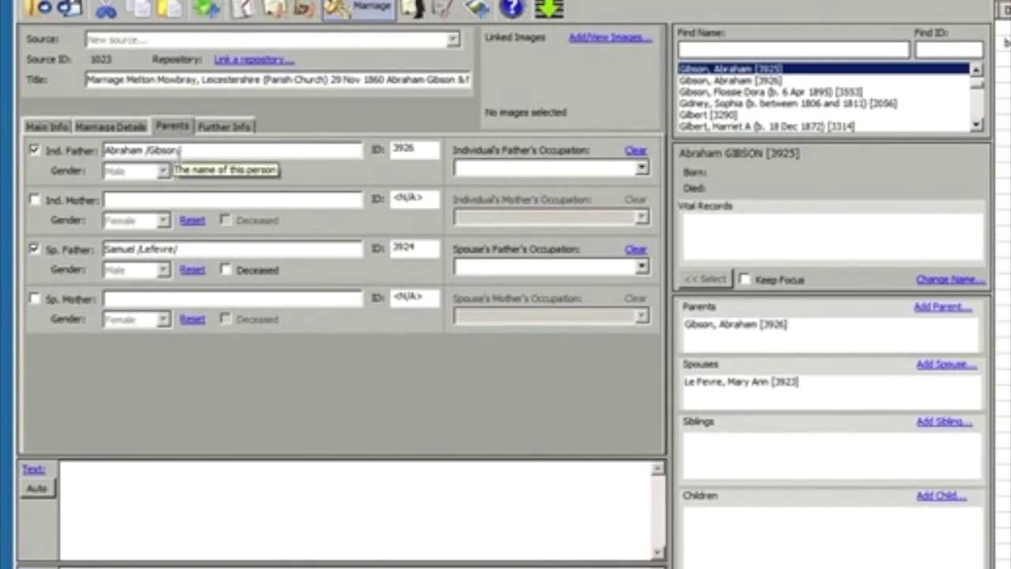
click(512, 170)
text(Labourer)
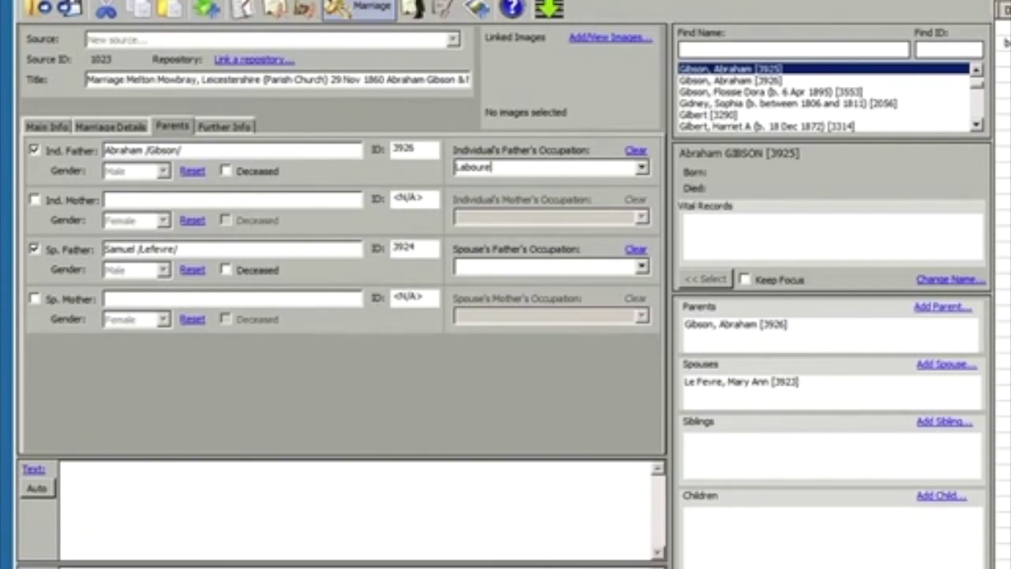
click(512, 268)
text(Labourer)
- Enter 489 as the reference ID and fill in the minister's name followed by "- Curate" in the further information
click(229, 127)
text(489)
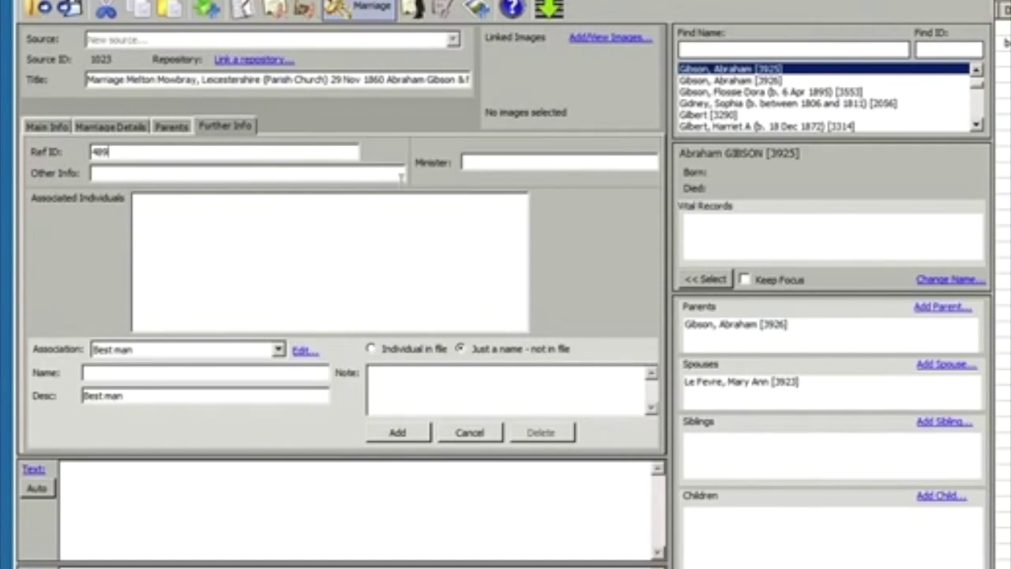
click(492, 166)
text(W)
text(.M.)
text(Cp)
text(ollis -)
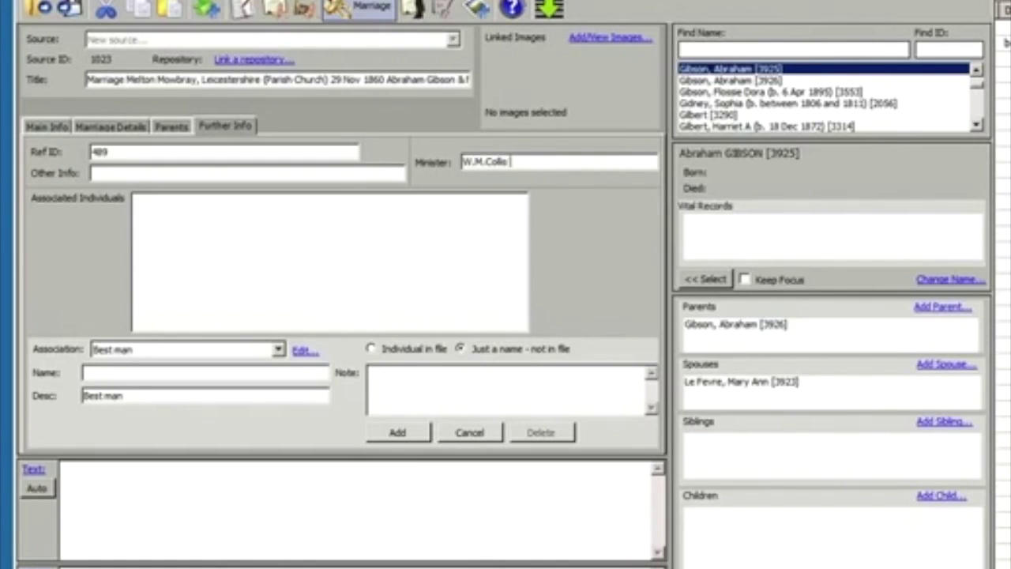
text( Curate)
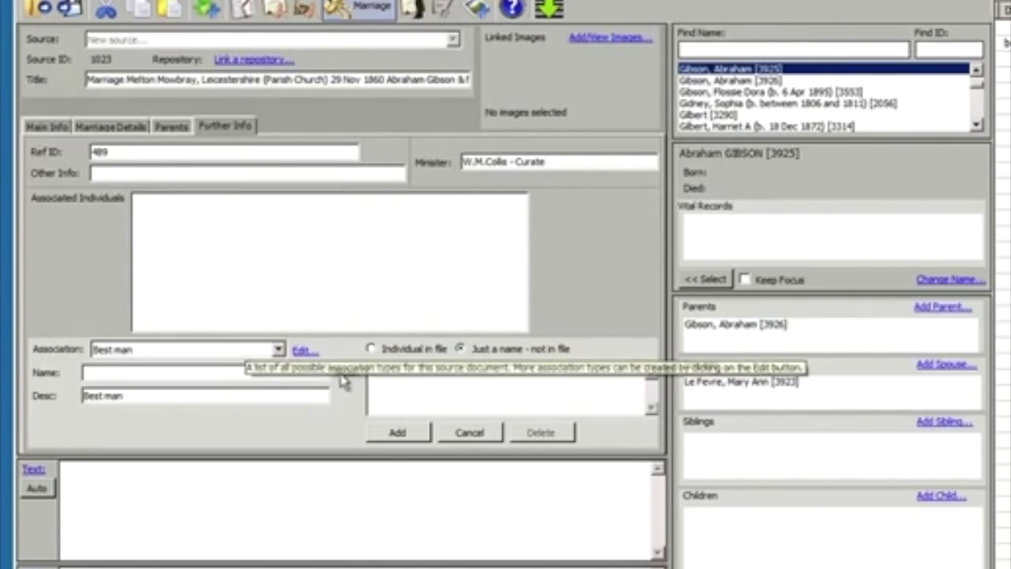
- Set the association type to Witnesses and add the first witness by full name as an associated individual
click(279, 350)
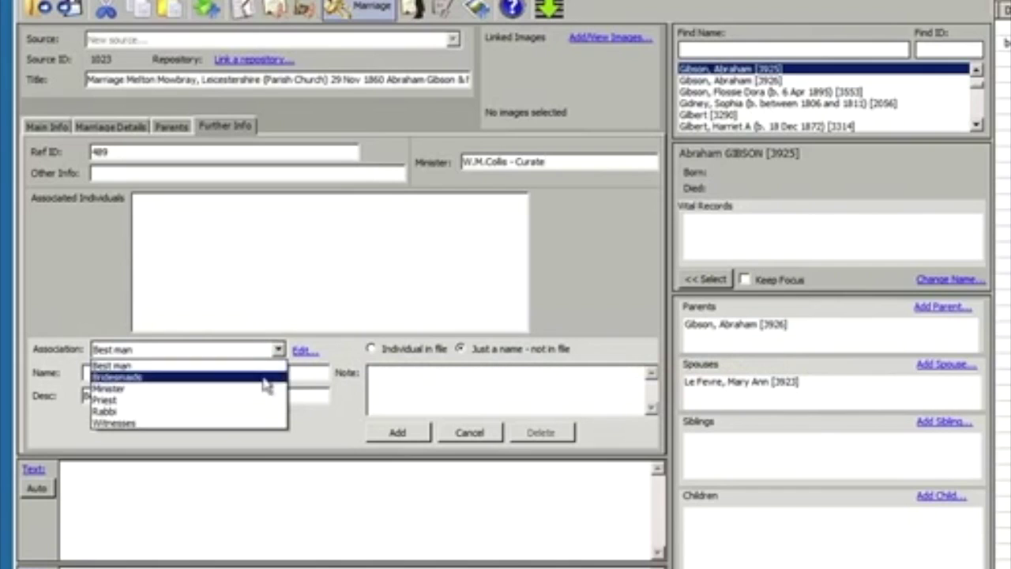
click(254, 420)
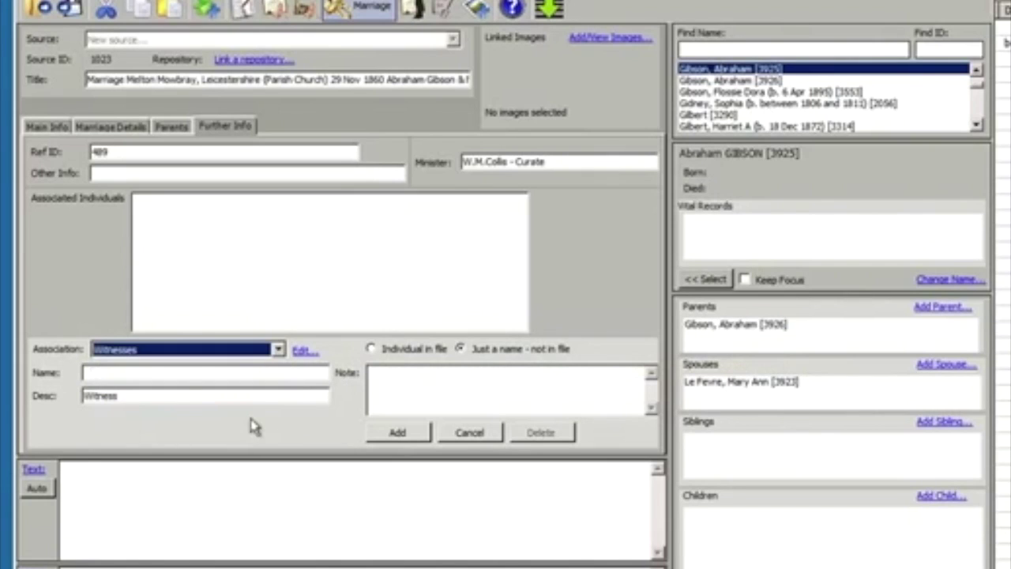
click(182, 374)
text(R)
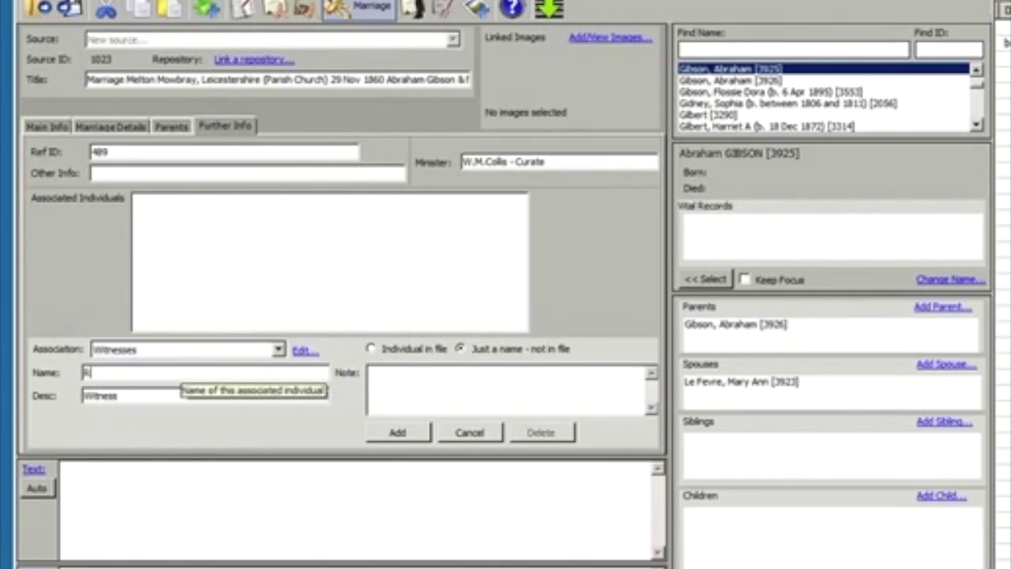
text(ichard Cook)
click(395, 435)
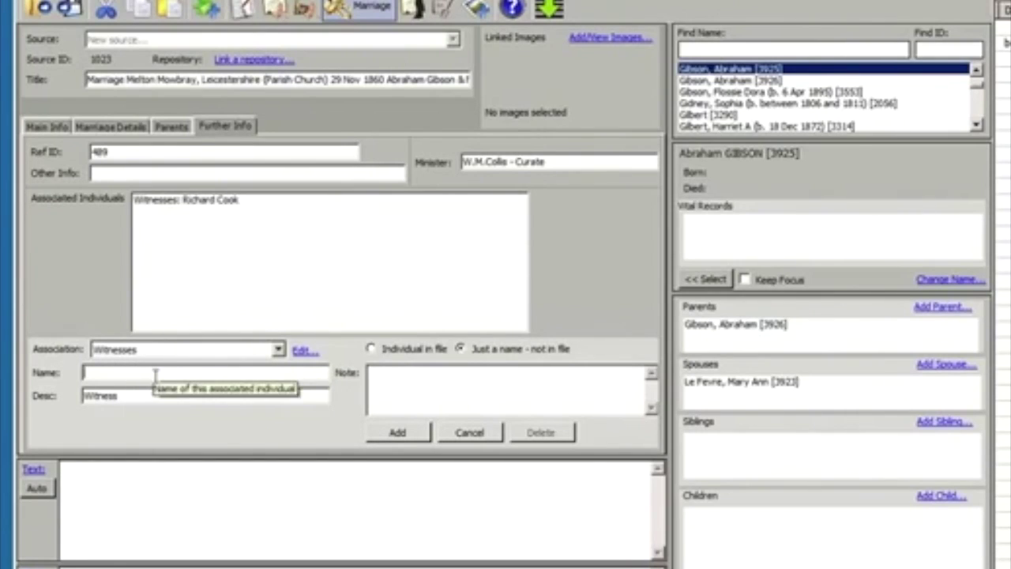
- Add the second witness's full name to the associated individuals
text(Gi)
text(izabeth)
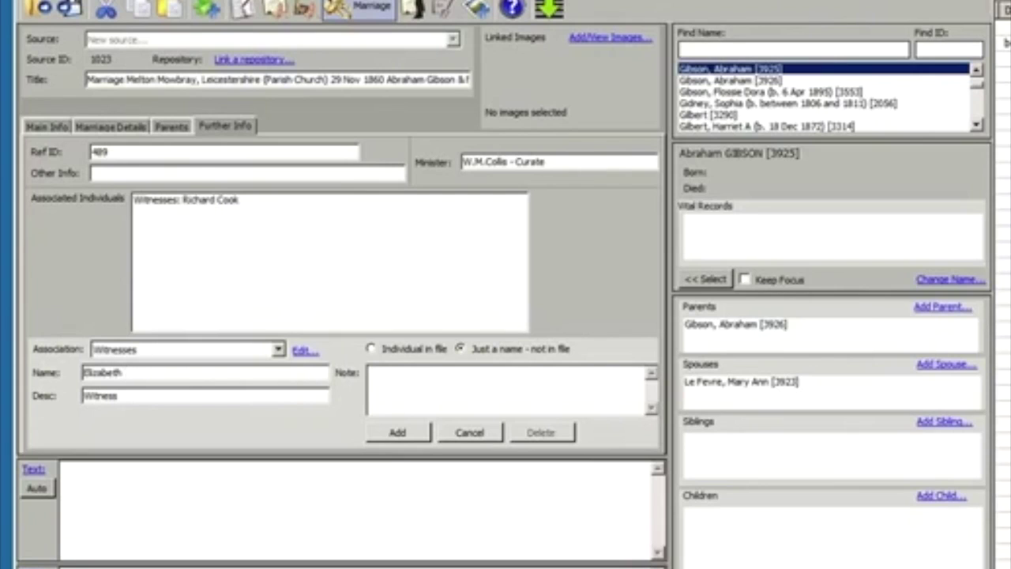
text( Cook)
click(419, 432)
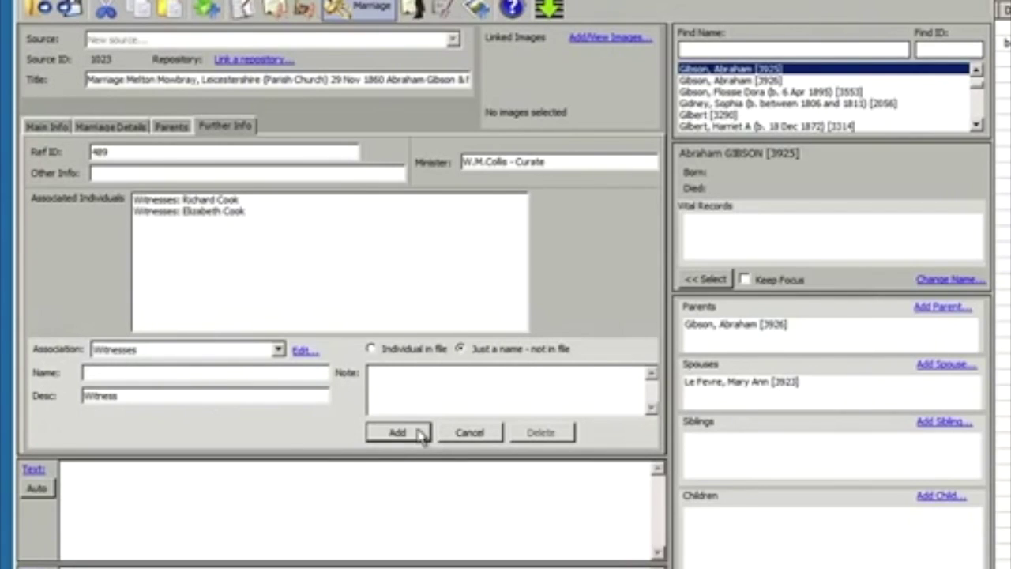
- Generate the source text automatically from the Marriage Certificate 1837- (England/Wales) template
click(36, 488)
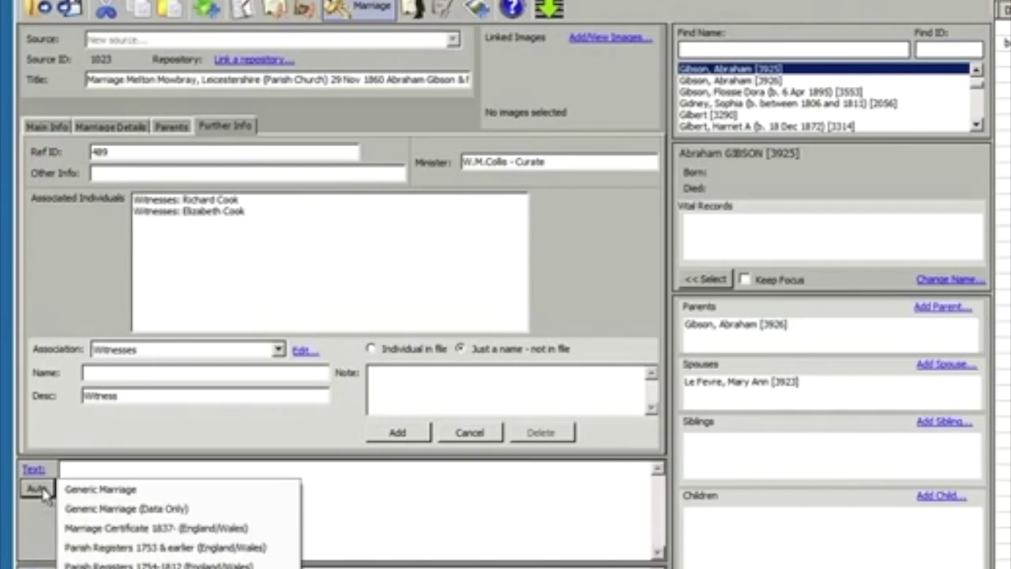
click(156, 528)
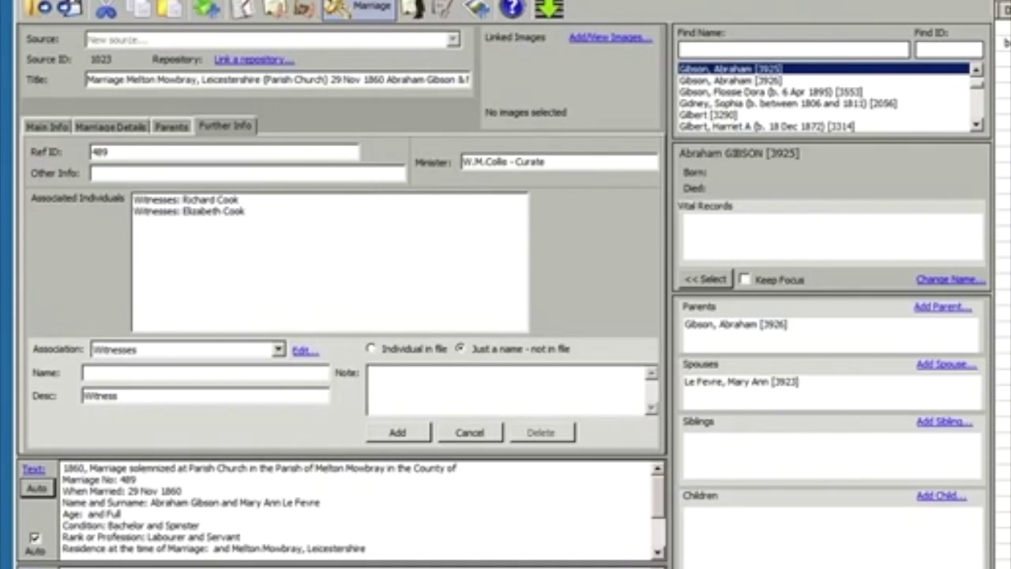
- Link the image S2_GBPRS_LEICS_102147823_00254.jpg to the source and have it copied into the project folder
click(607, 41)
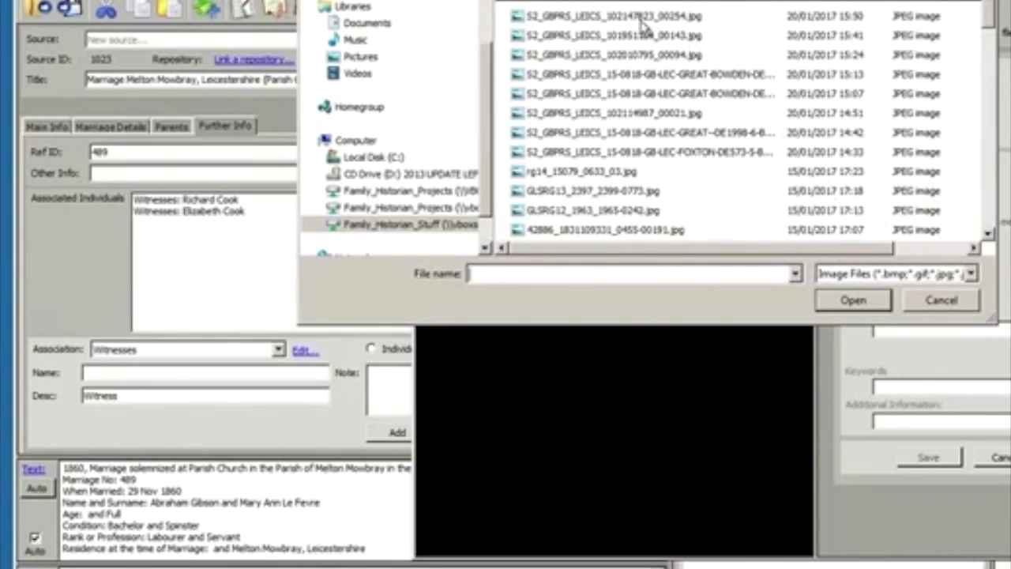
click(640, 15)
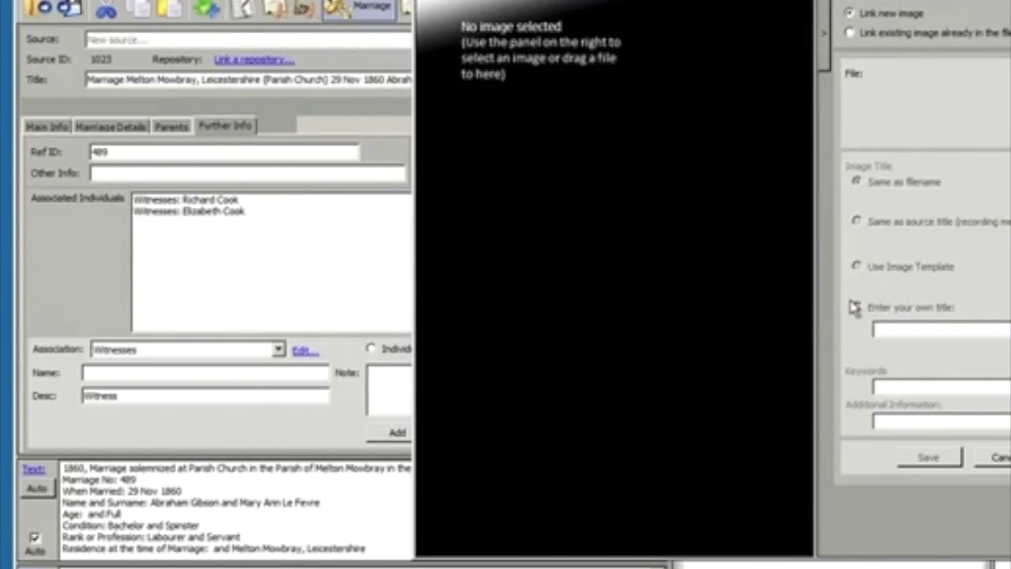
click(853, 301)
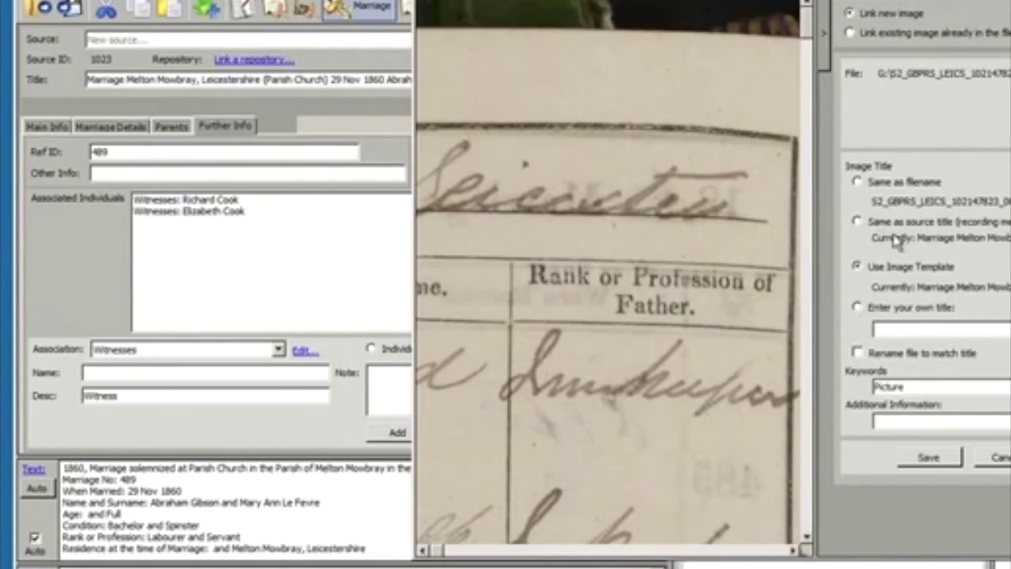
click(917, 458)
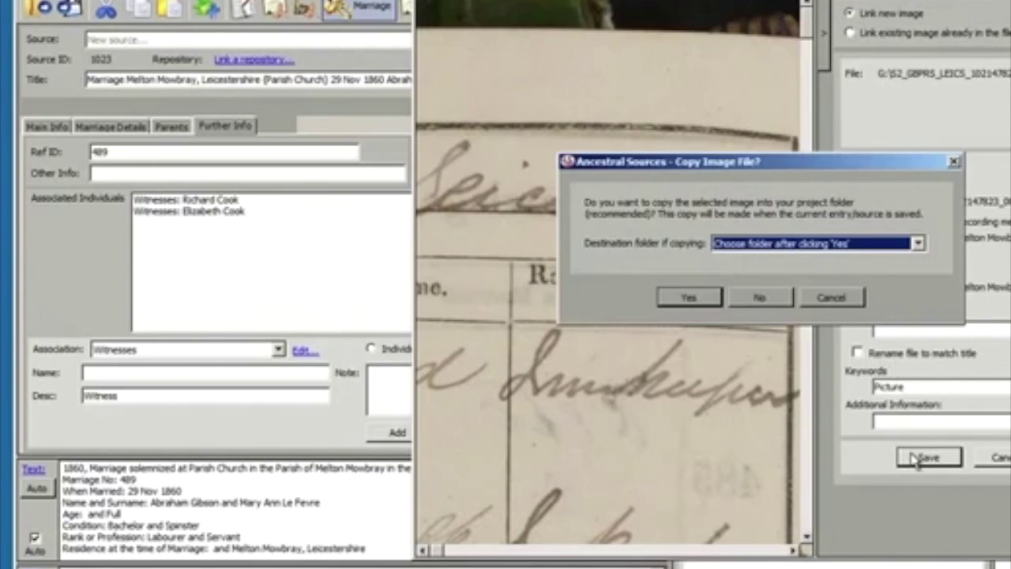
click(690, 298)
click(800, 384)
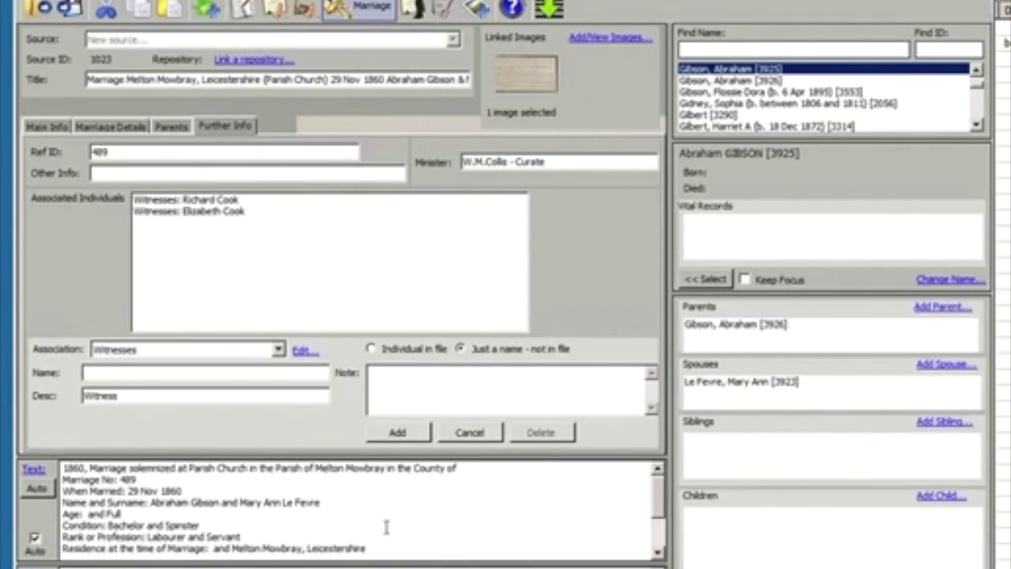
- Set the individual's age to >21 and the individual's residence place to Melton Mowbray, Leicestershire in the marriage details
click(136, 129)
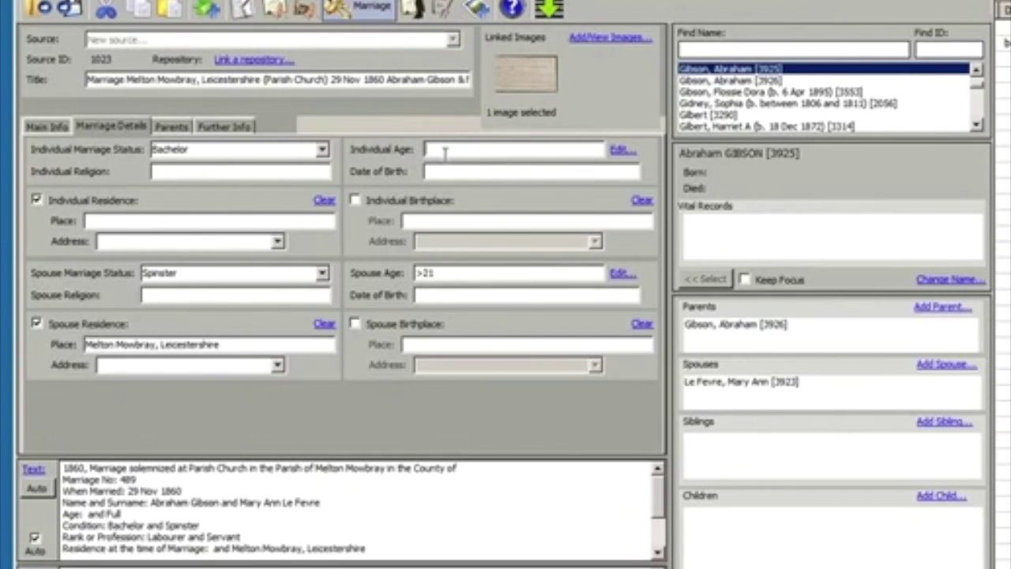
text(>21)
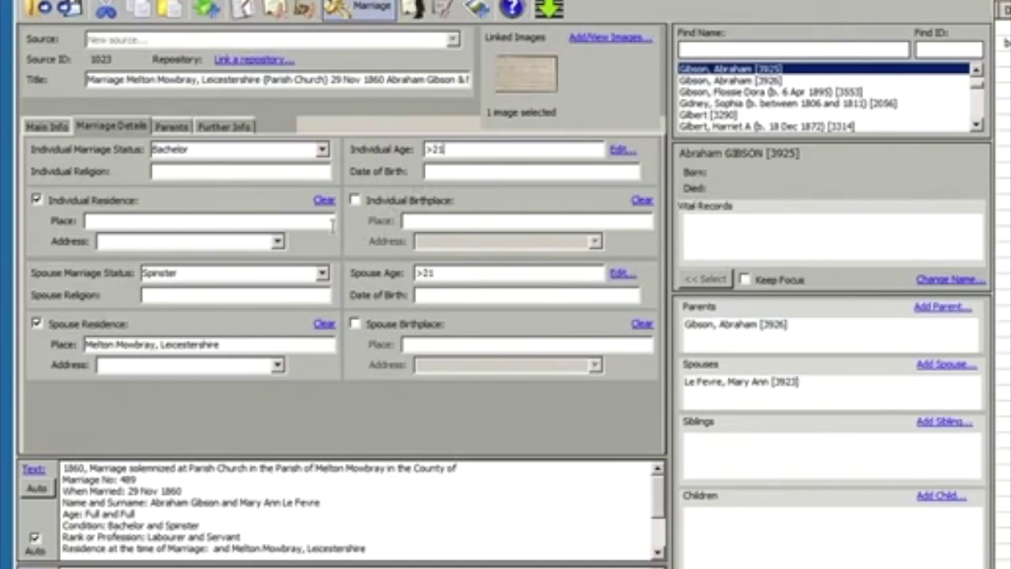
click(130, 222)
text(Melton Mowbray, Leicestershire)
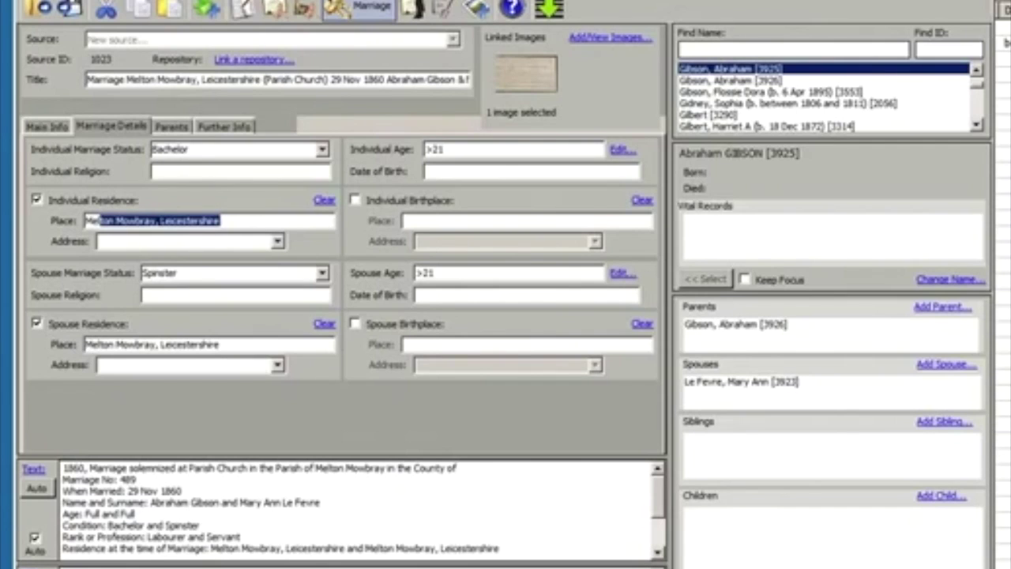
click(147, 240)
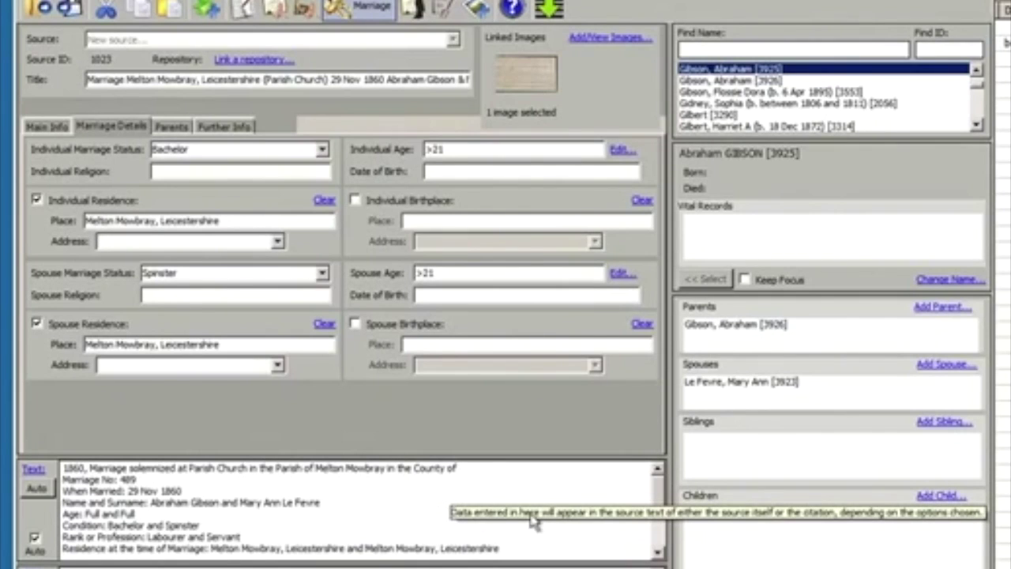
key(Down)
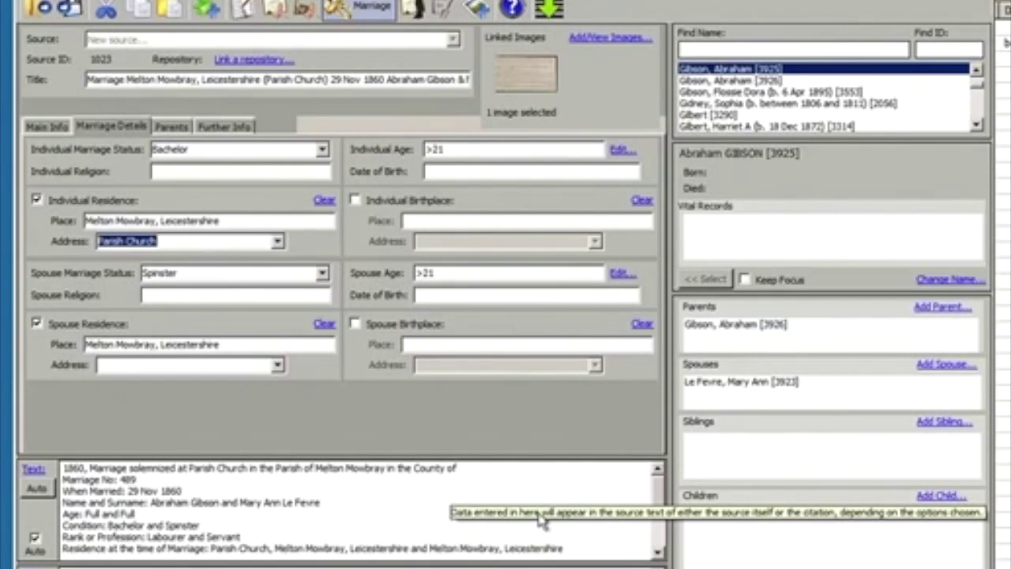
click(276, 242)
key(Delete)
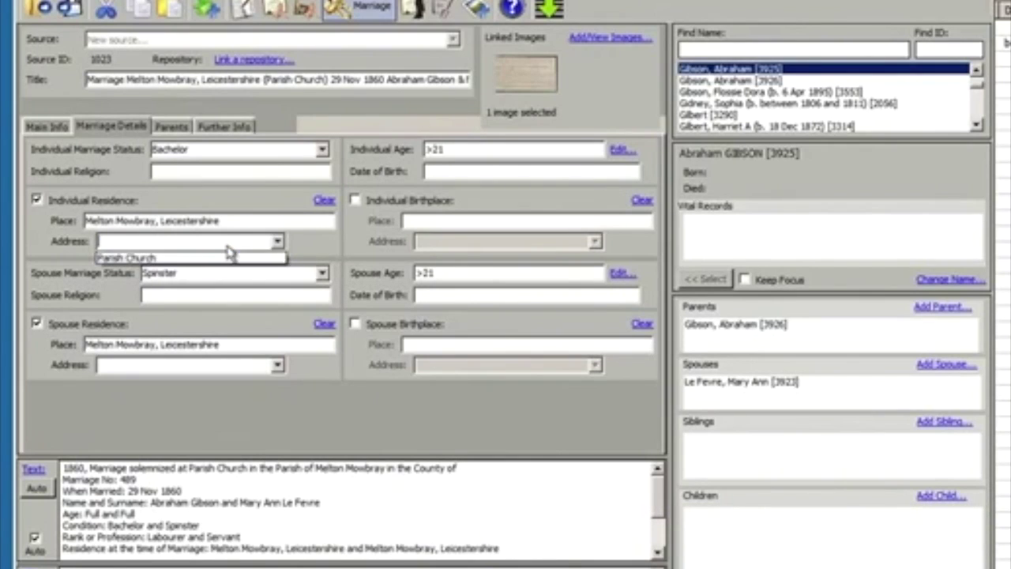
click(321, 248)
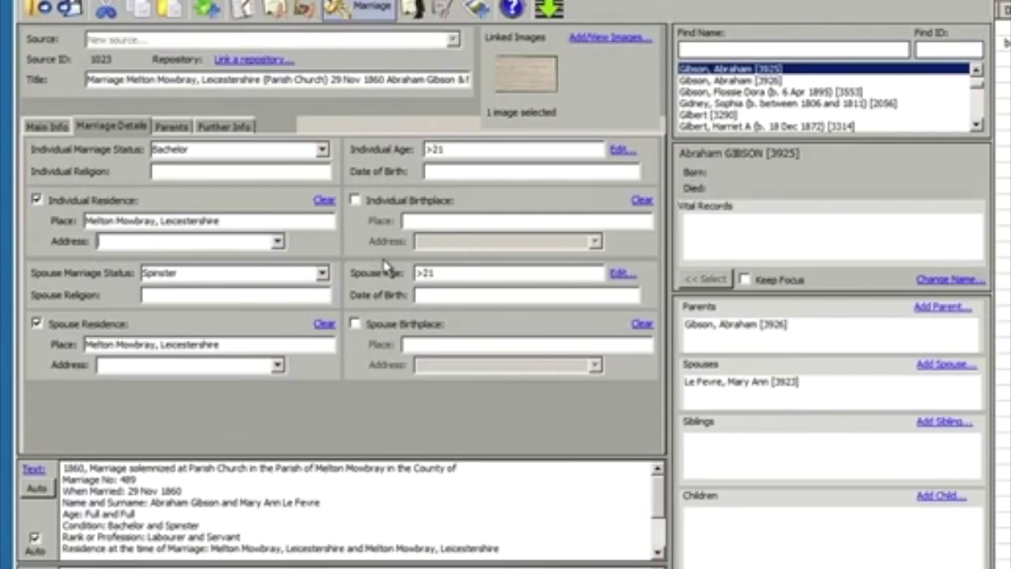